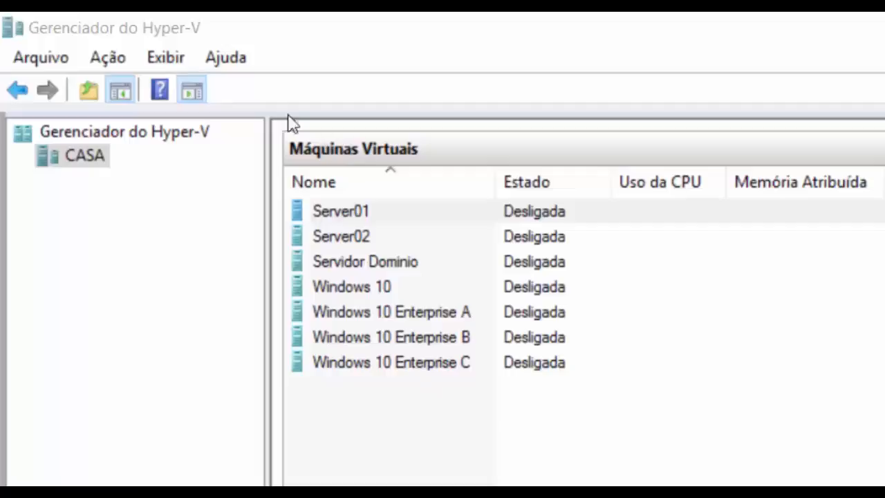
Review the management actions available for the CASA host, including the options for creating new items.
{"action": "left_click", "coordinate": [53, 125]}
{"action": "right_click", "coordinate": [66, 151]}
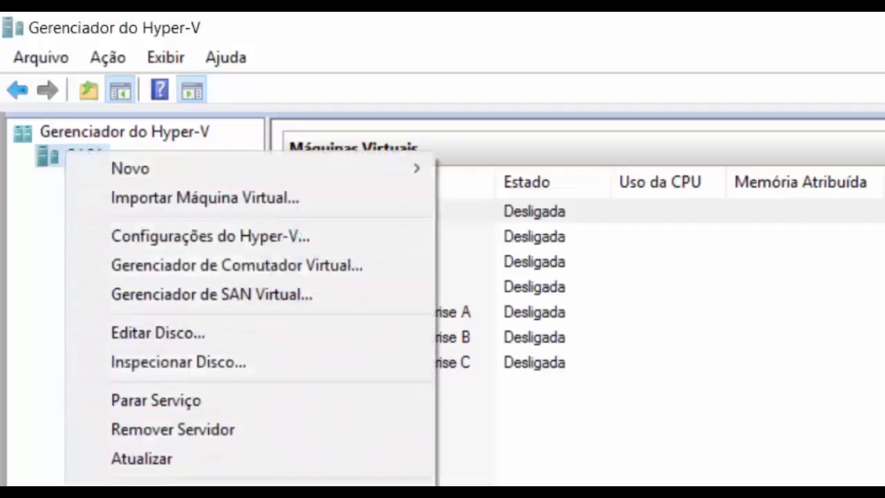
{"action": "key", "text": "Escape"}
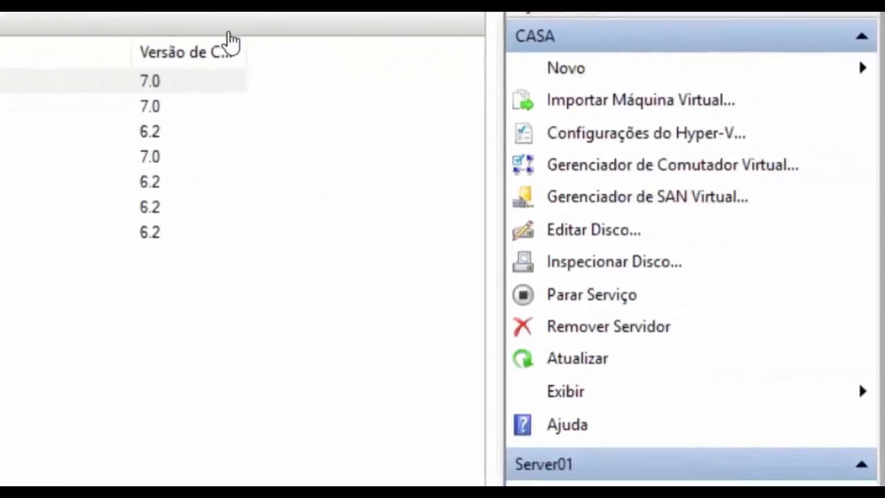
{"action": "left_click", "coordinate": [571, 69]}
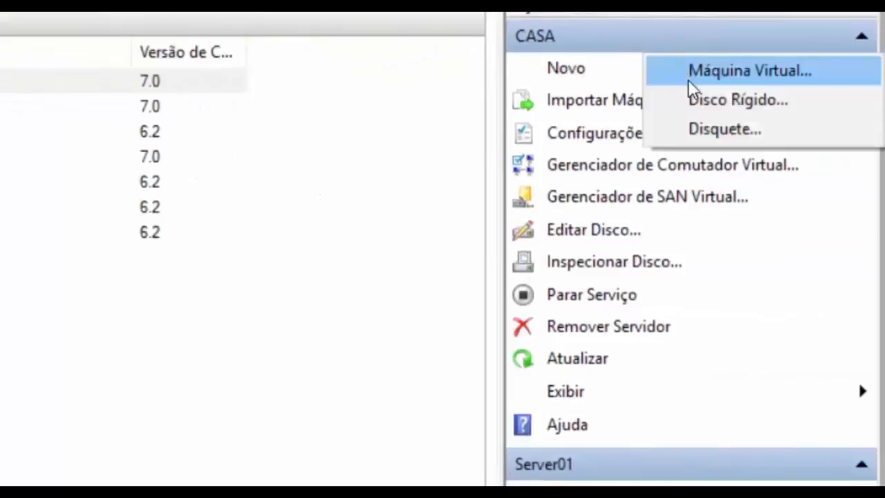
{"action": "left_click", "coordinate": [611, 36]}
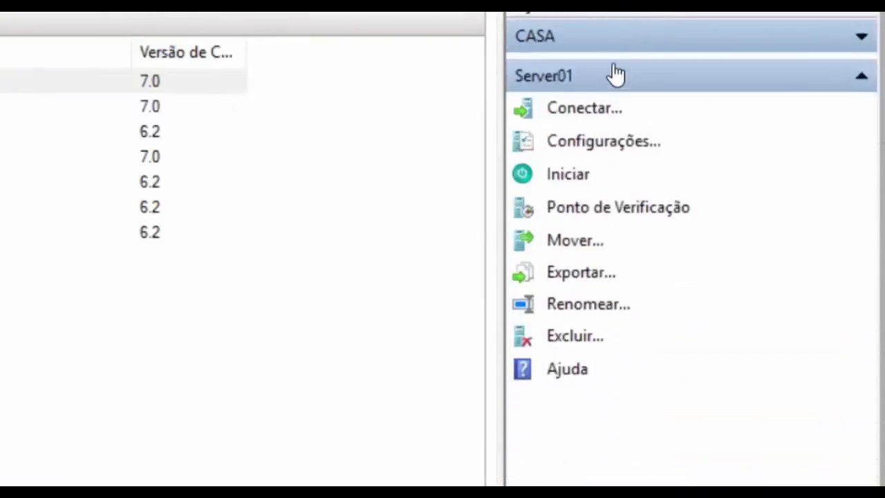
{"action": "left_click", "coordinate": [617, 42]}
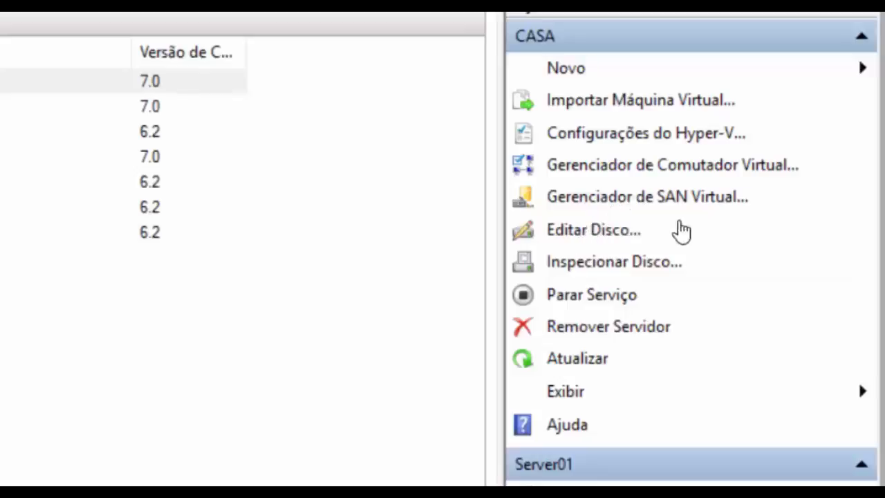
Look through the virtual hard disk editing wizard up to its disk location page, and close it without editing a disk.
{"action": "left_click", "coordinate": [593, 231]}
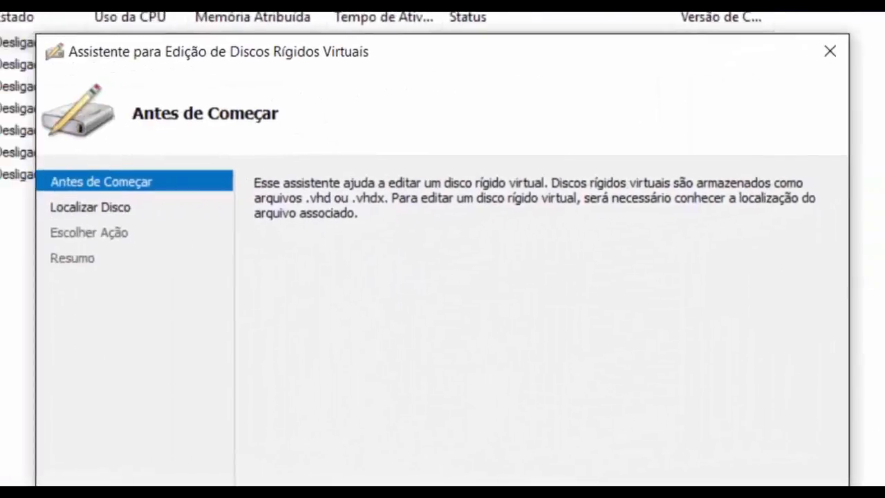
{"action": "left_click", "coordinate": [578, 495]}
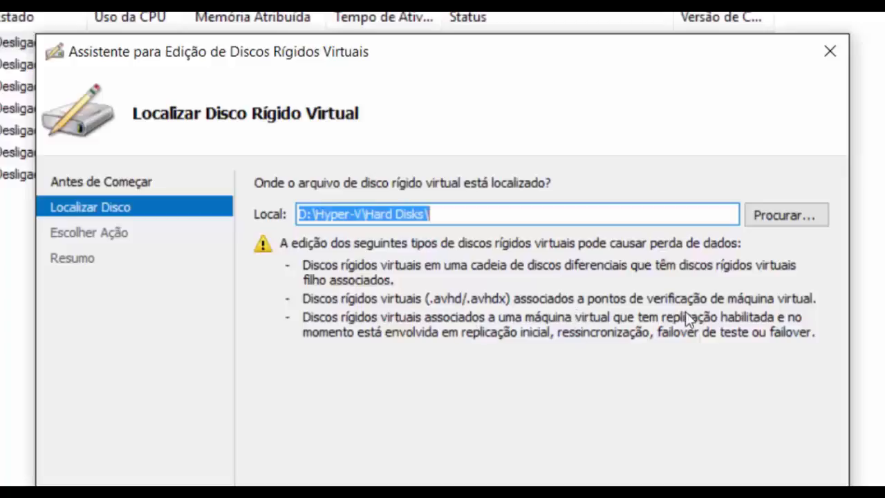
{"action": "key", "text": "Escape"}
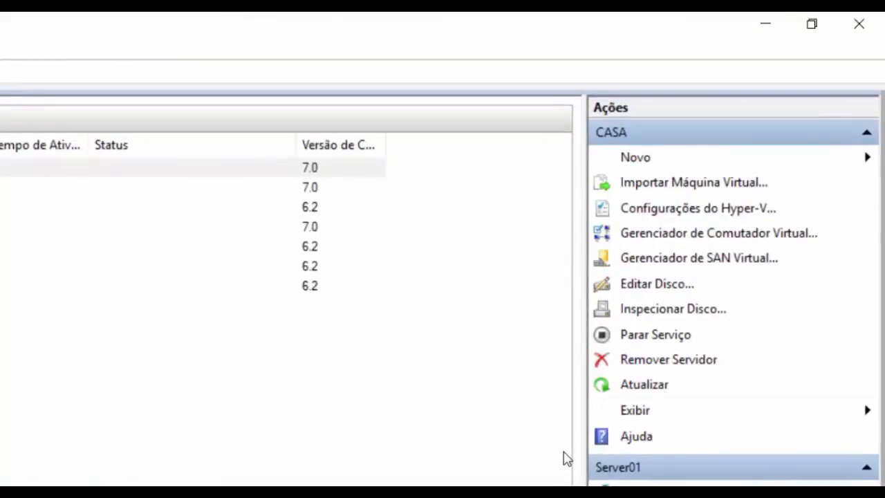
Inspect the virtual disk Disco01 from D:\Hyper-V\Hard Disks, and close its properties.
{"action": "left_click", "coordinate": [628, 317]}
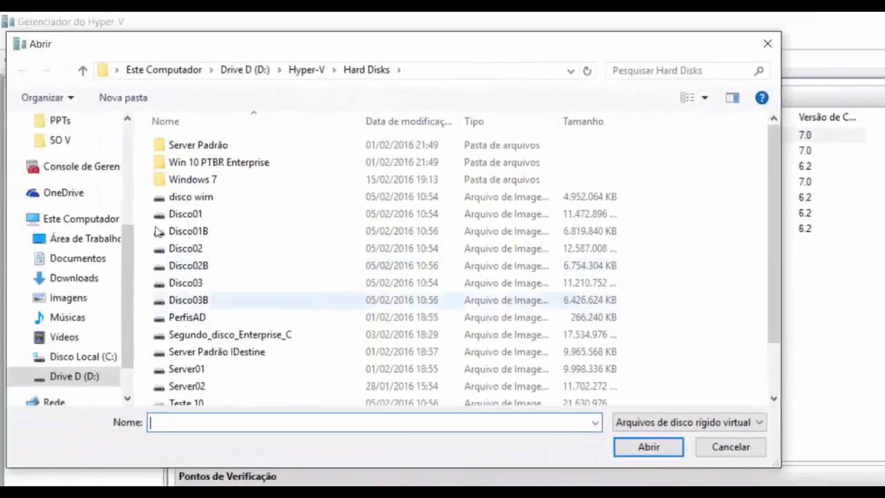
{"action": "scroll", "coordinate": [320, 271], "scroll_direction": "down", "scroll_amount": 1}
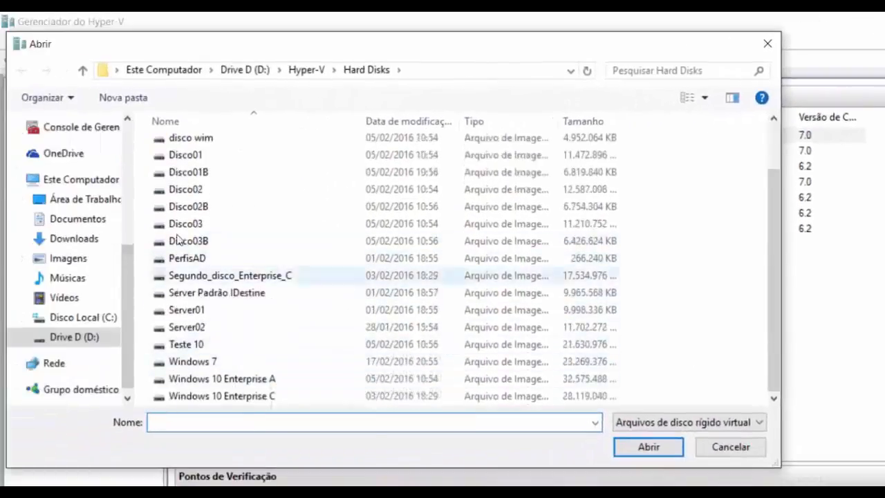
{"action": "left_click", "coordinate": [184, 157]}
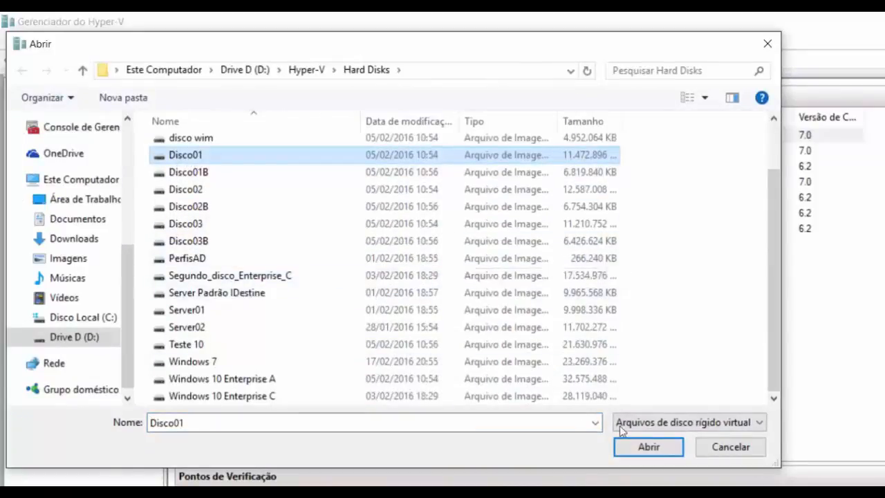
{"action": "left_click", "coordinate": [644, 448]}
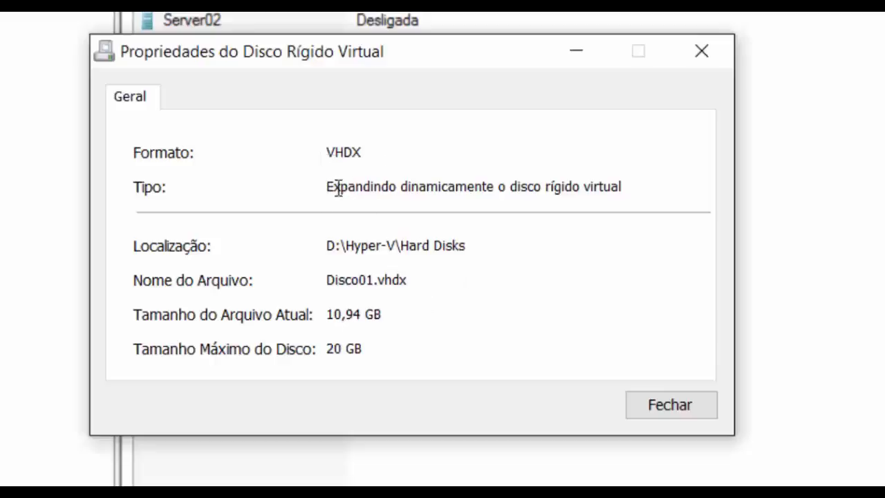
{"action": "left_click", "coordinate": [574, 418]}
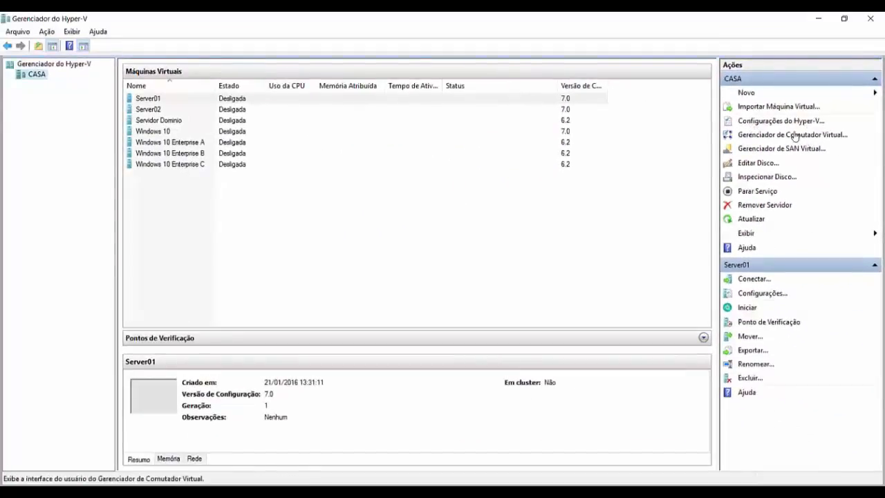
In the Hyper-V settings for CASA, review the default storage folders for virtual hard disks and virtual machines.
{"action": "left_click", "coordinate": [777, 123]}
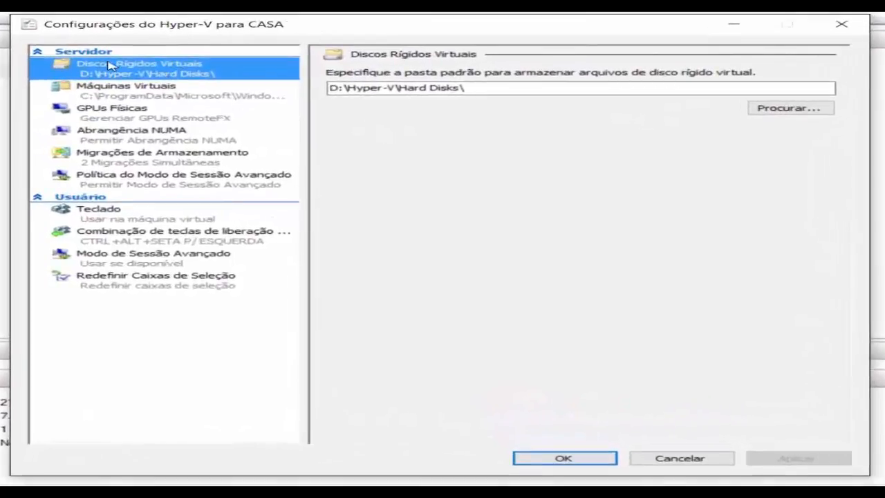
{"action": "left_click", "coordinate": [785, 108]}
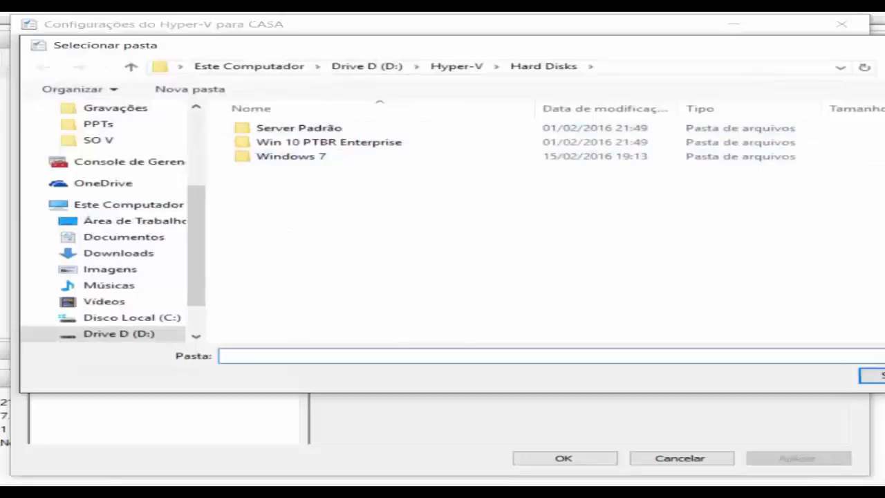
{"action": "left_click", "coordinate": [871, 374]}
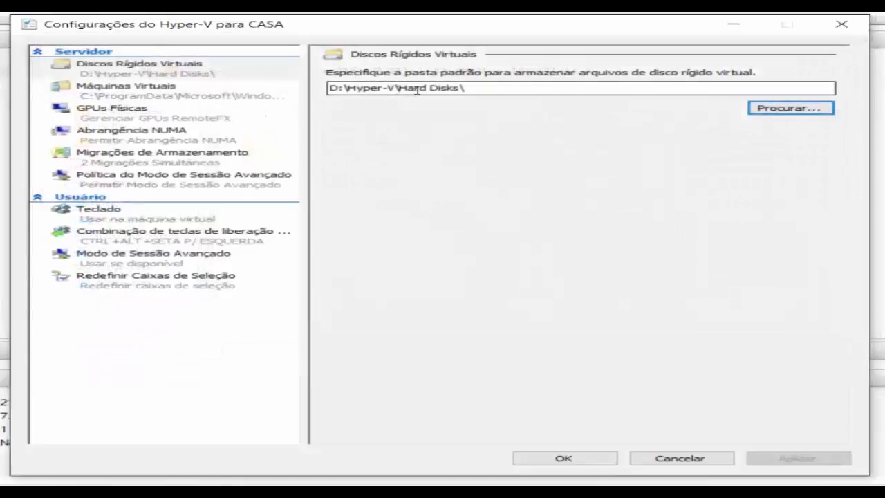
{"action": "left_click", "coordinate": [802, 111]}
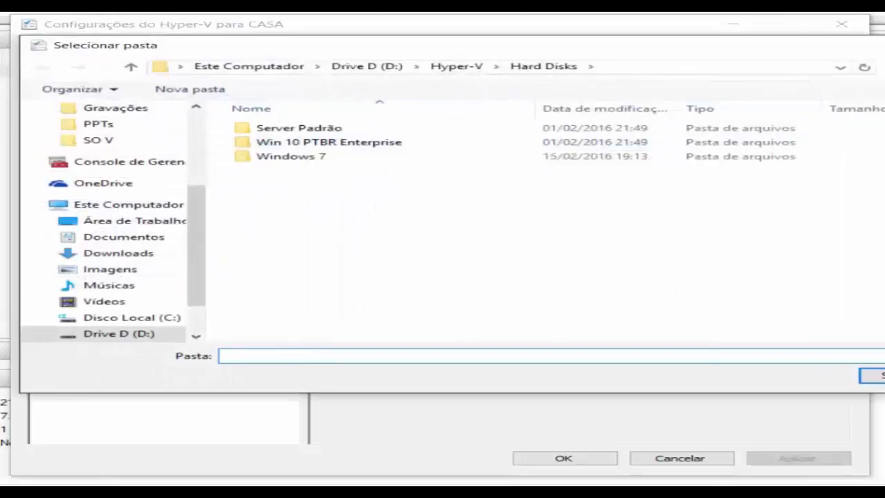
{"action": "left_click", "coordinate": [875, 375]}
{"action": "left_click", "coordinate": [109, 97]}
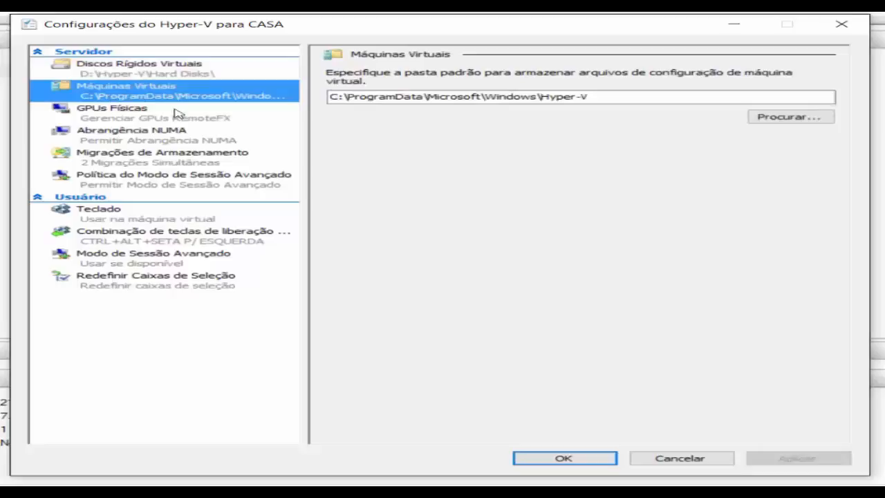
{"action": "left_click", "coordinate": [381, 101]}
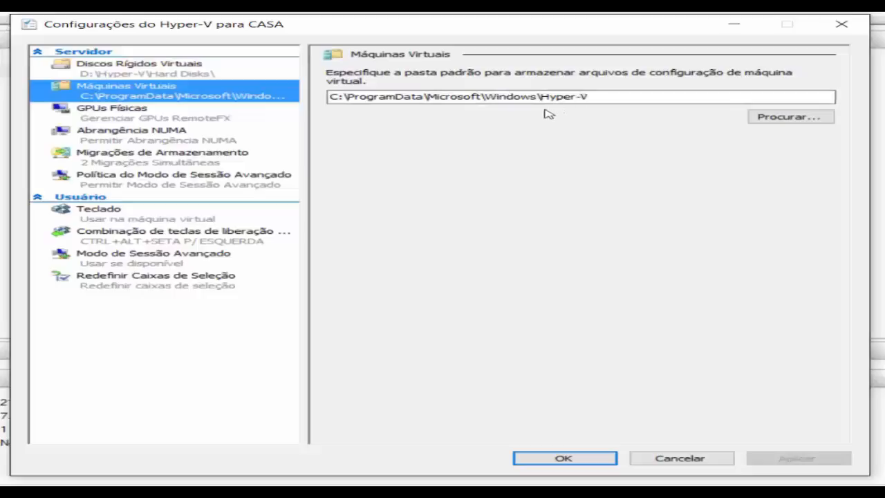
Examine the physical GPU settings, including the list of available GPUs and the RemoteFX support details.
{"action": "left_click", "coordinate": [163, 119]}
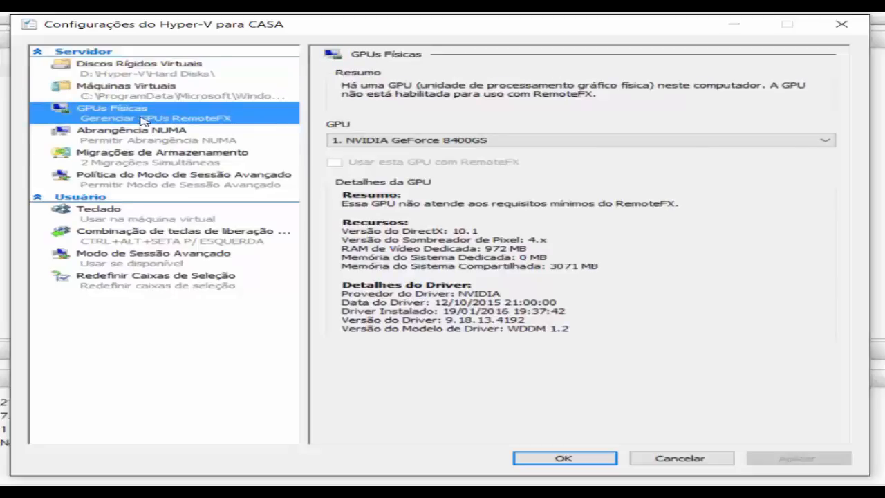
{"action": "left_click", "coordinate": [689, 141]}
{"action": "left_click", "coordinate": [309, 111]}
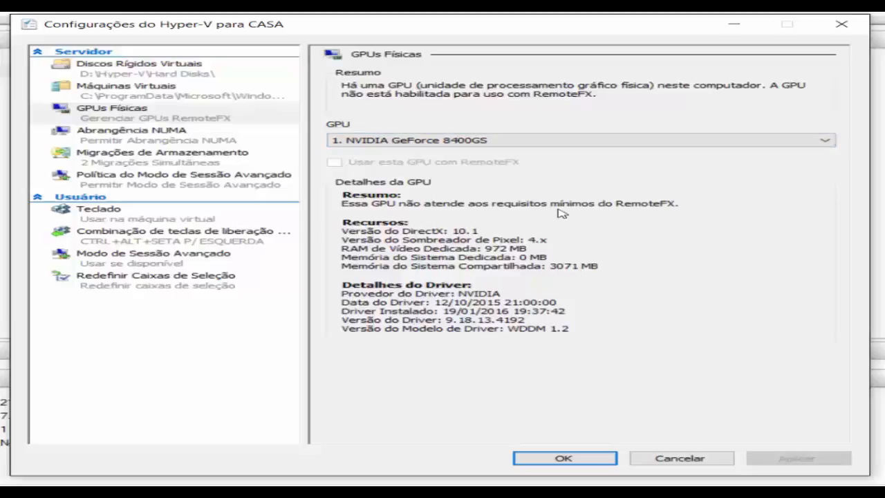
{"action": "left_click", "coordinate": [449, 139]}
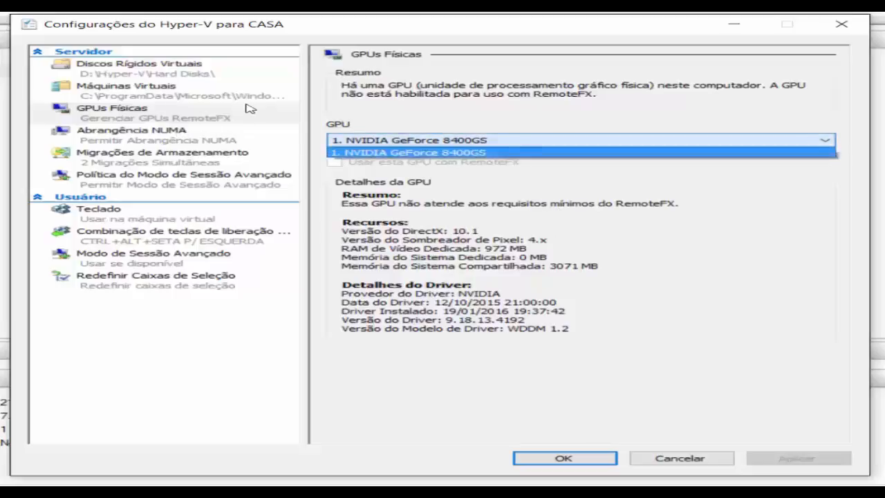
{"action": "left_click", "coordinate": [249, 108]}
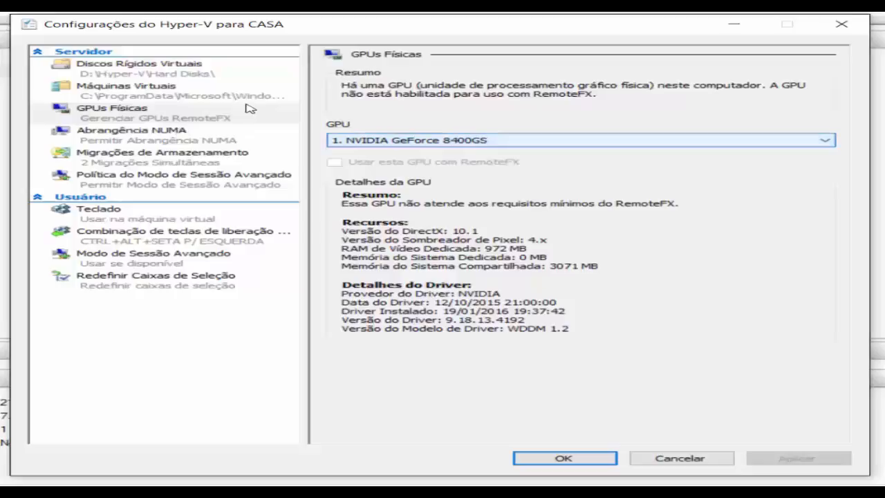
Review the server settings for NUMA spanning, simultaneous storage migrations and enhanced session mode policy.
{"action": "left_click", "coordinate": [115, 138]}
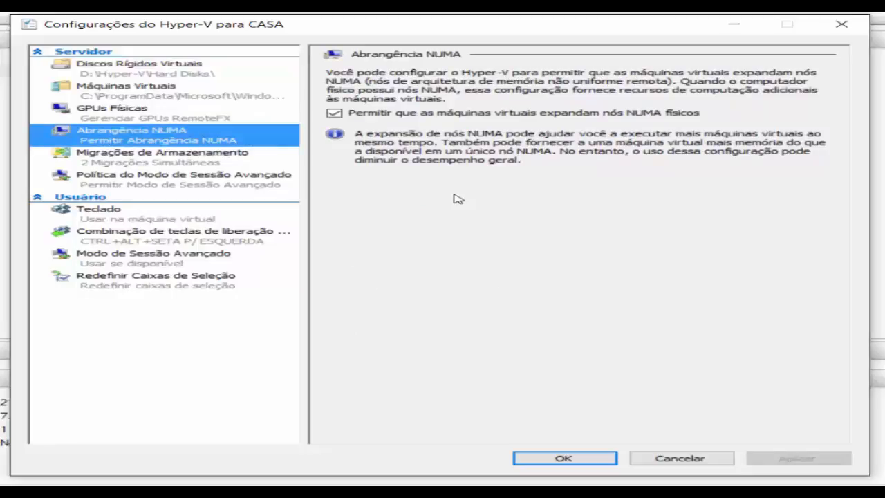
{"action": "left_click", "coordinate": [179, 158]}
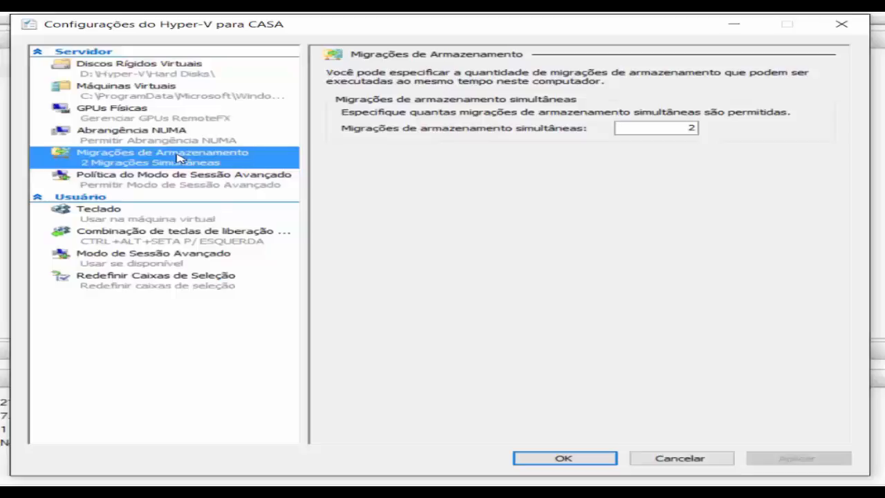
{"action": "left_click", "coordinate": [157, 185]}
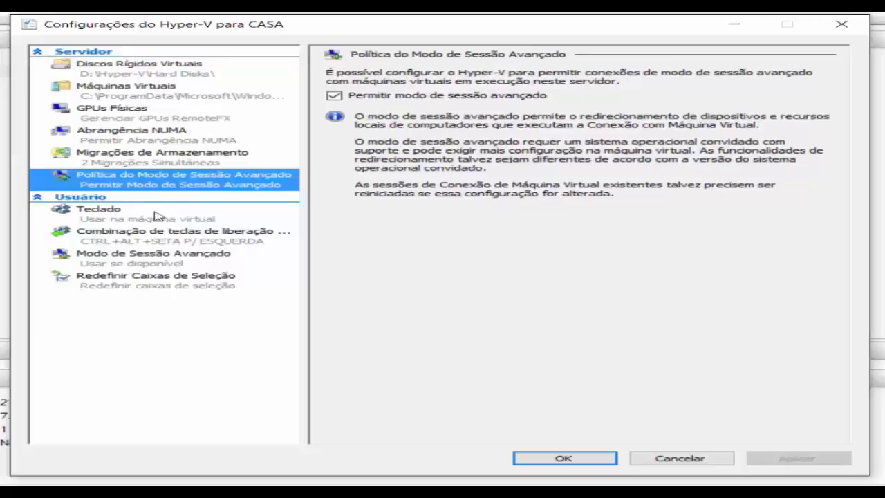
Review the user settings for keyboard, mouse release key, enhanced session mode and checkbox reset, and close the Hyper-V settings.
{"action": "left_click", "coordinate": [111, 213]}
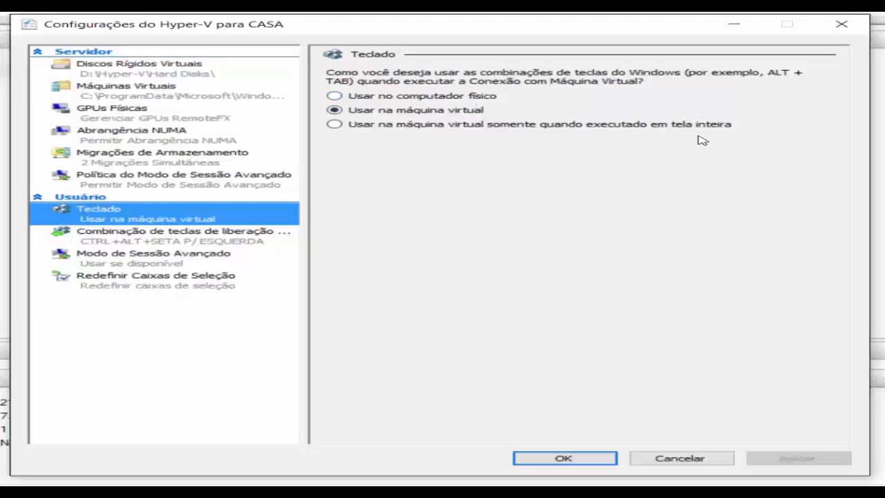
{"action": "left_click", "coordinate": [228, 238]}
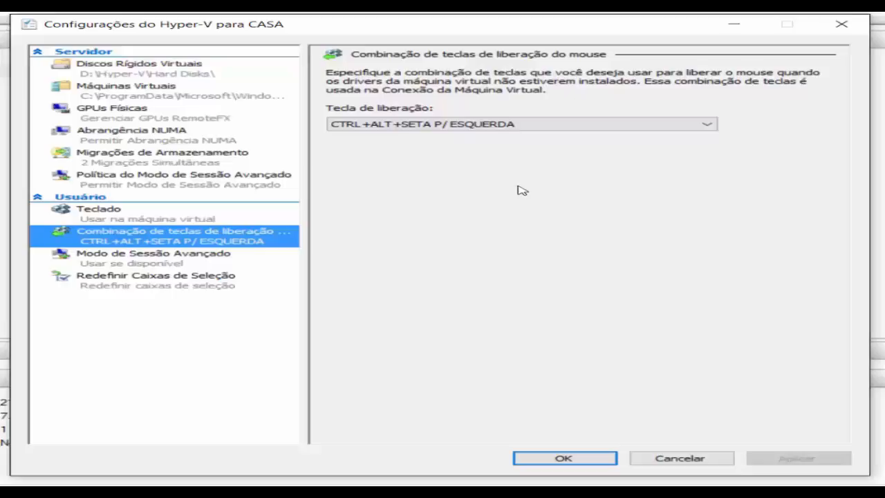
{"action": "left_click", "coordinate": [205, 265]}
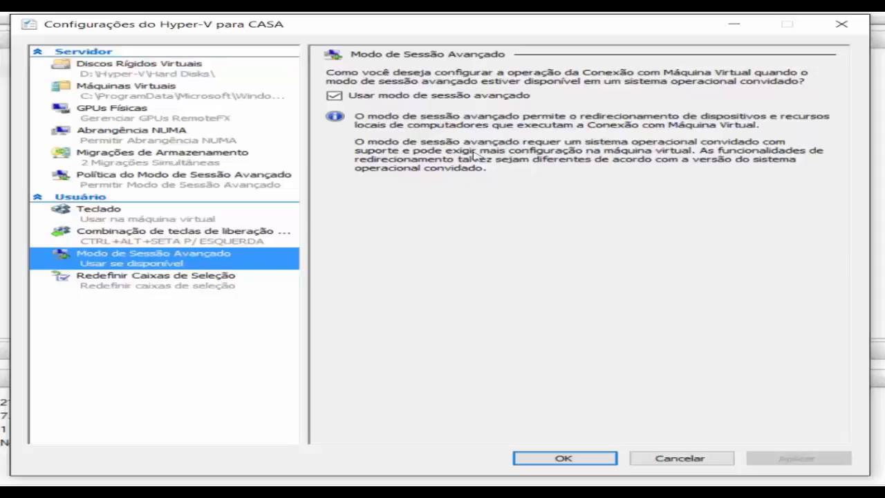
{"action": "left_click", "coordinate": [190, 289]}
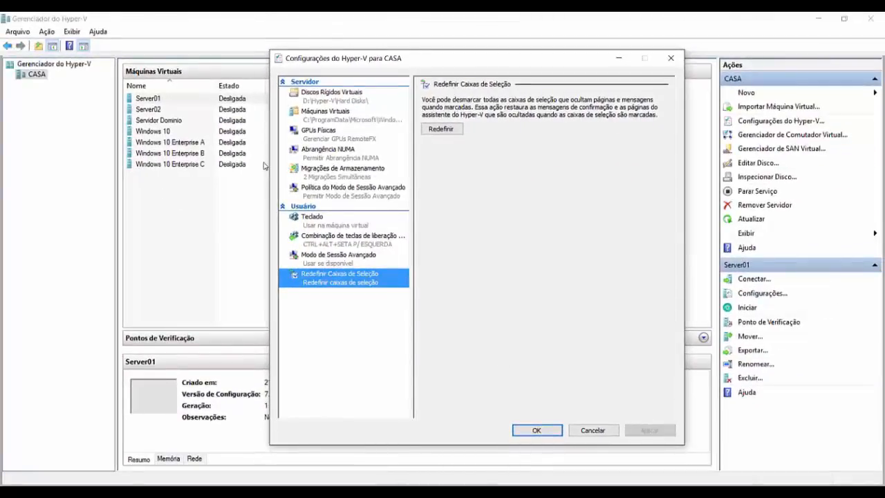
{"action": "left_click", "coordinate": [536, 430]}
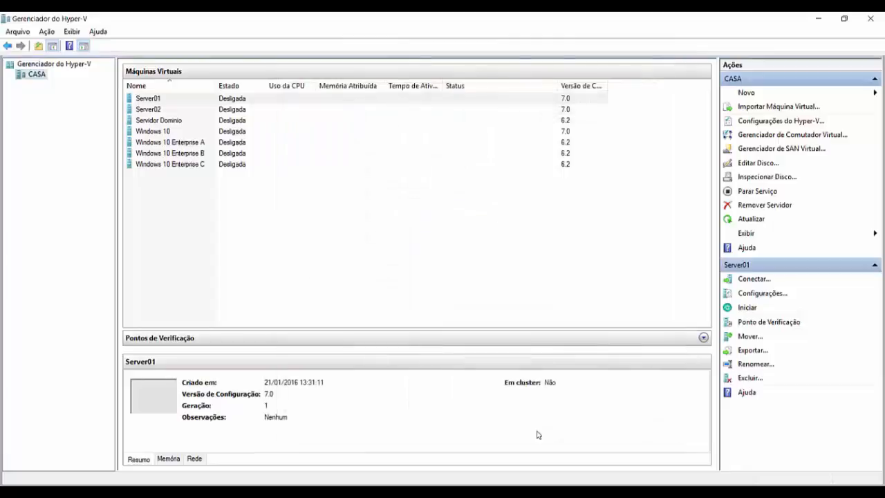
Open the virtual switch manager for CASA and examine the properties of the switches Interno, Internet, Particular and particular 2.
{"action": "left_click", "coordinate": [782, 137]}
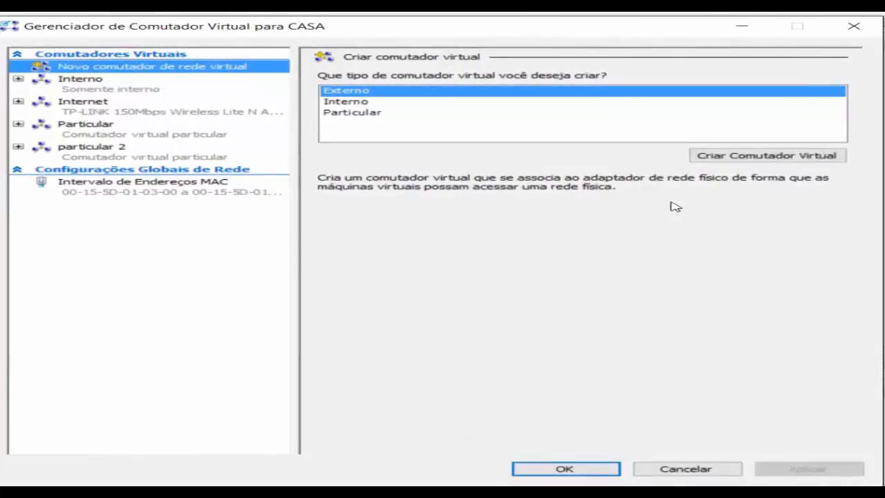
{"action": "left_click", "coordinate": [98, 85]}
{"action": "left_click", "coordinate": [90, 104]}
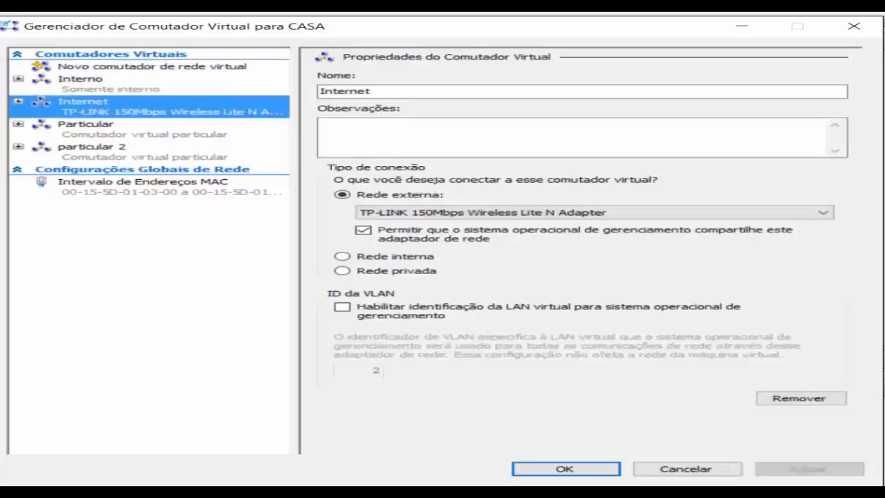
{"action": "left_click", "coordinate": [82, 128]}
{"action": "left_click", "coordinate": [86, 151]}
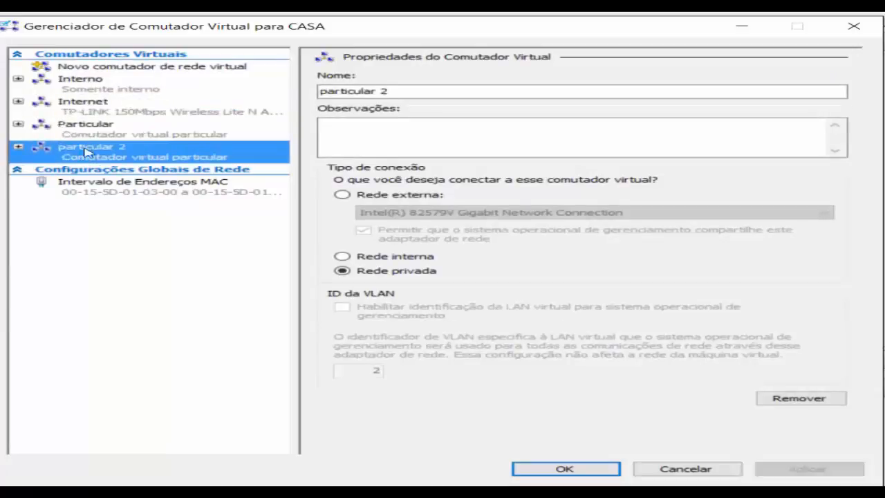
{"action": "left_click", "coordinate": [85, 87]}
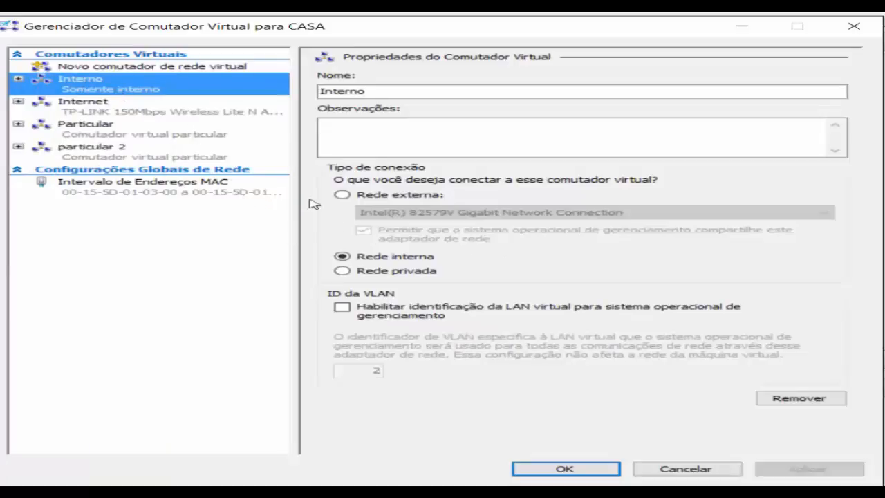
Compare the connection type settings of the existing Internet, Particular and particular 2 virtual switches.
{"action": "left_click", "coordinate": [112, 113]}
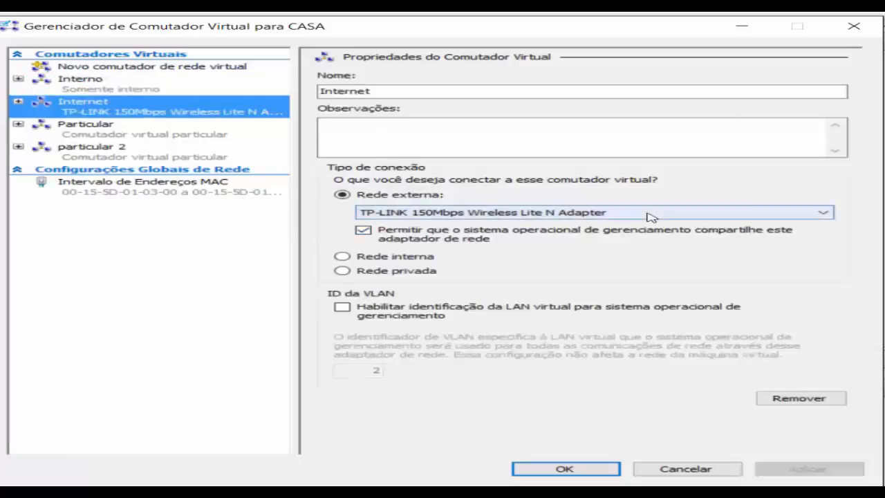
{"action": "left_click", "coordinate": [94, 132]}
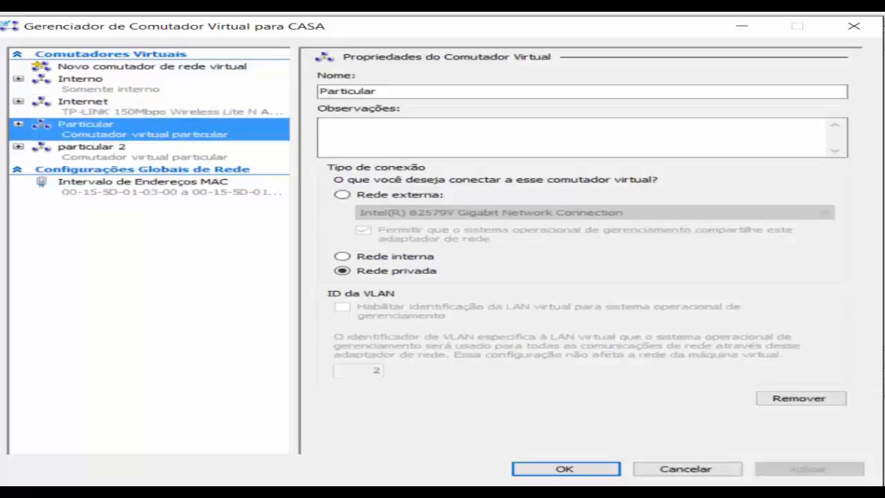
{"action": "left_click", "coordinate": [94, 148]}
{"action": "left_click", "coordinate": [95, 136]}
{"action": "left_click", "coordinate": [96, 147]}
{"action": "left_click", "coordinate": [99, 135]}
{"action": "left_click", "coordinate": [101, 152]}
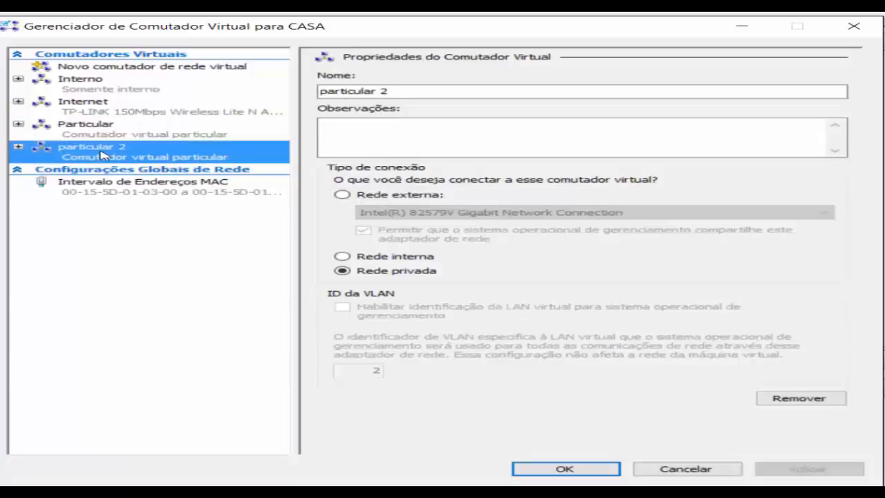
Review the descriptions of the Externo, Interno and Particular types offered for a new virtual switch.
{"action": "left_click", "coordinate": [159, 67]}
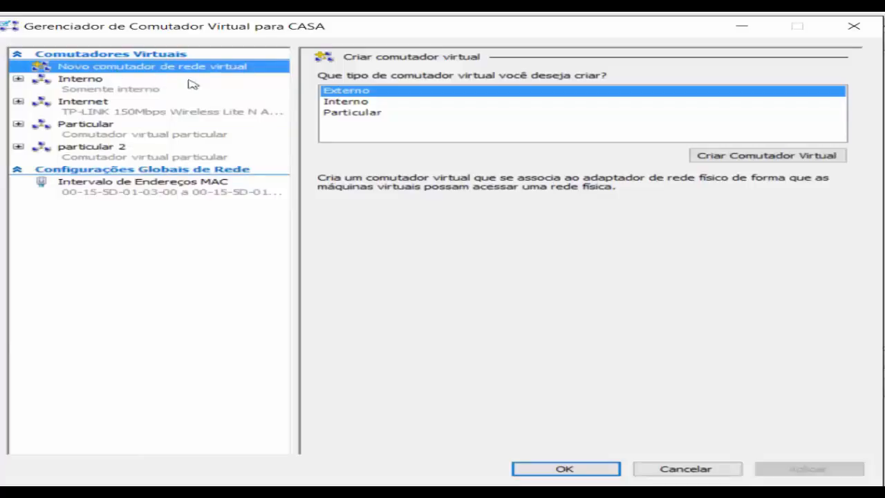
{"action": "left_click", "coordinate": [348, 102]}
{"action": "left_click", "coordinate": [353, 113]}
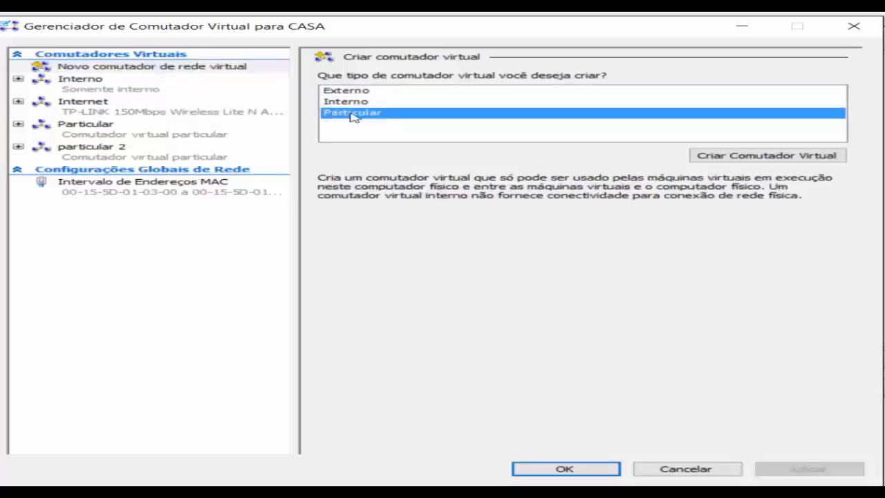
{"action": "left_click", "coordinate": [348, 91]}
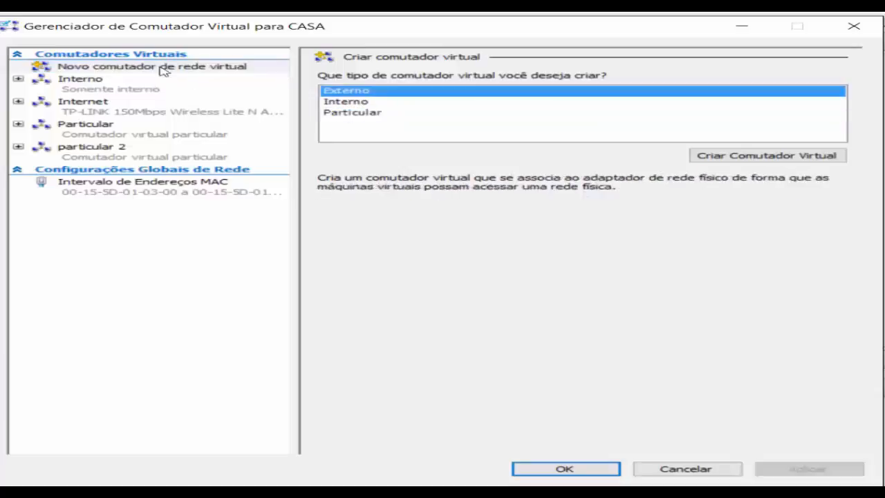
{"action": "left_click", "coordinate": [344, 103]}
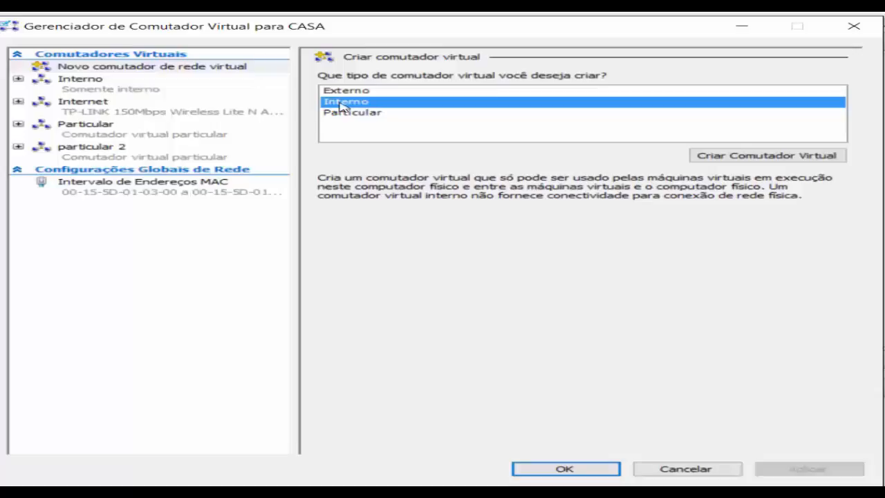
{"action": "left_click", "coordinate": [336, 113]}
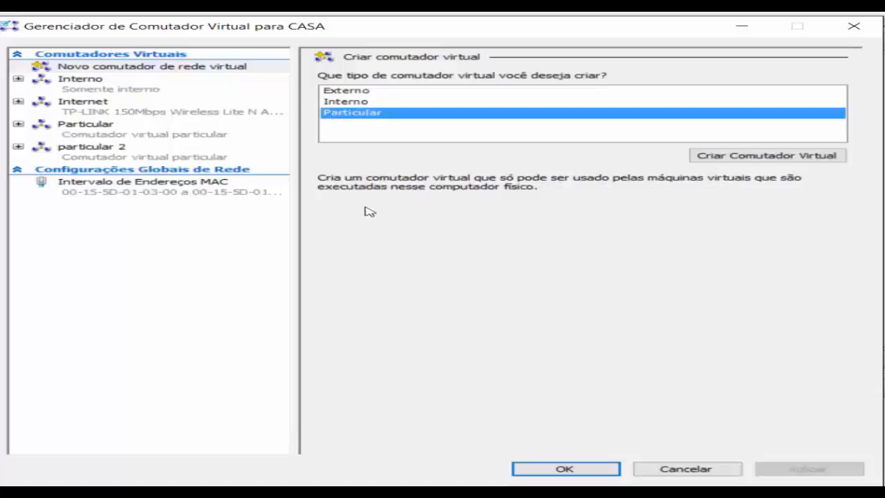
{"action": "left_click", "coordinate": [377, 104]}
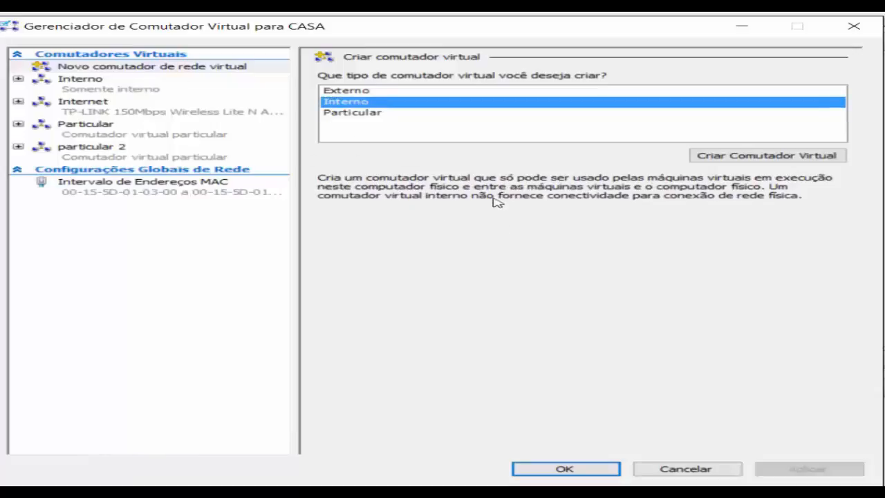
Create a new virtual switch of type Interno and name it teste.
{"action": "left_click", "coordinate": [358, 92]}
{"action": "left_click", "coordinate": [339, 104]}
{"action": "left_click", "coordinate": [767, 157]}
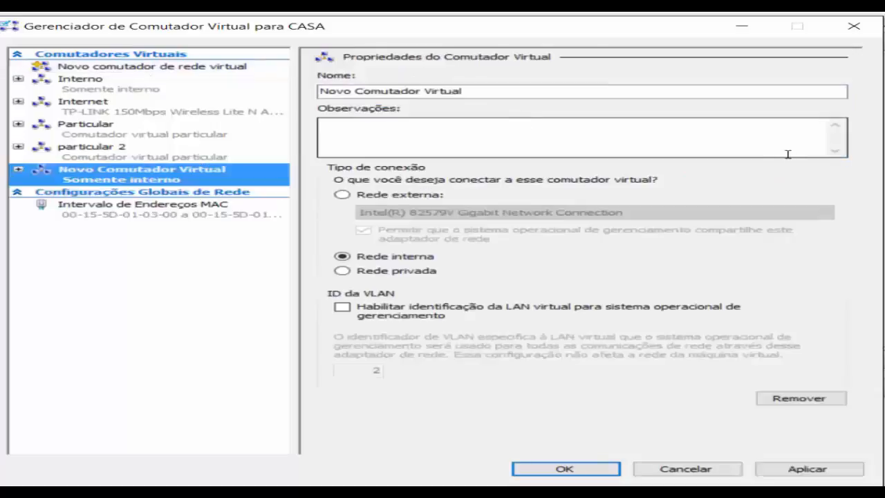
{"action": "left_click", "coordinate": [476, 91]}
{"action": "key", "text": "ctrl+a"}
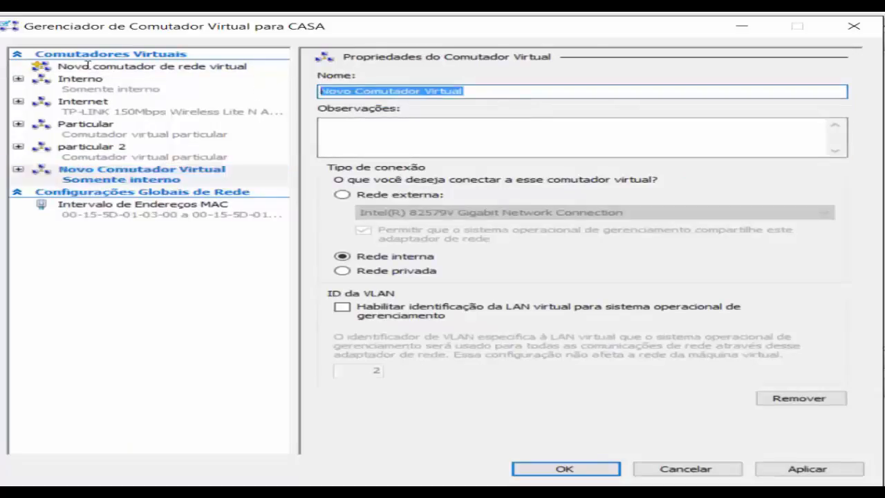
{"action": "type", "text": "teste"}
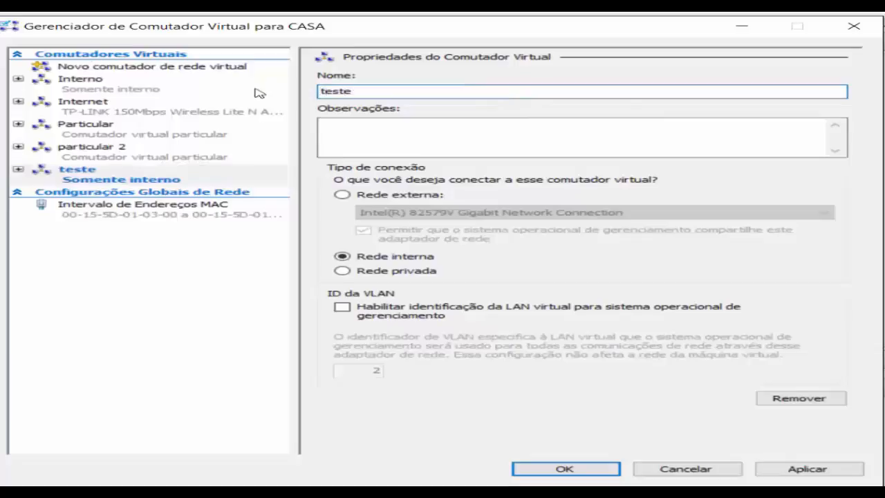
Try the external, internal and private connection types on the teste switch, view the external adapter choices, and return to Rede interna.
{"action": "left_click", "coordinate": [388, 197]}
{"action": "left_click", "coordinate": [394, 213]}
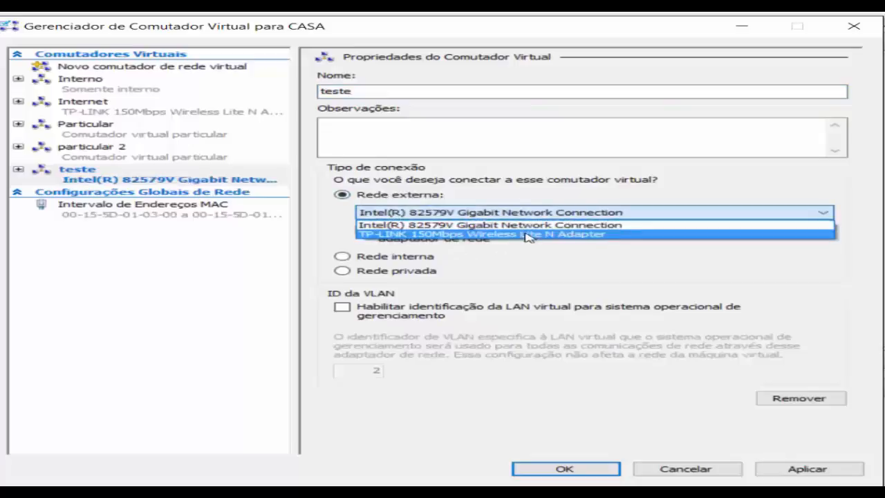
{"action": "left_click", "coordinate": [548, 255]}
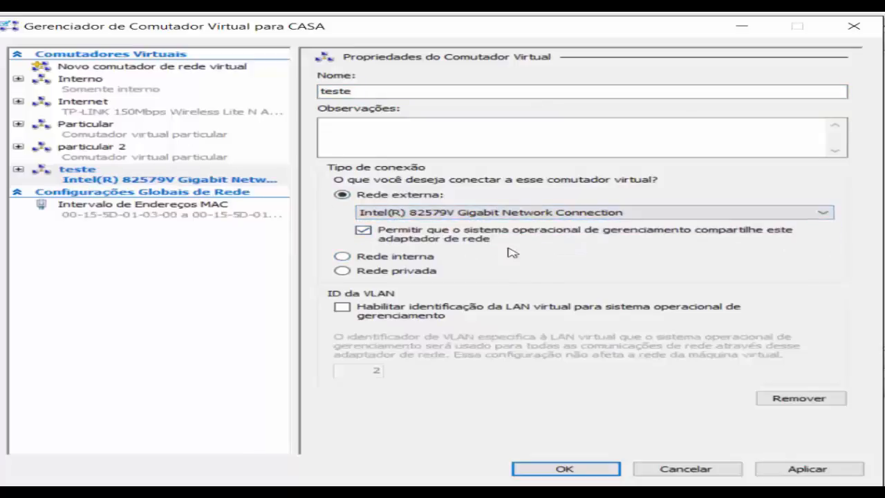
{"action": "left_click", "coordinate": [342, 256]}
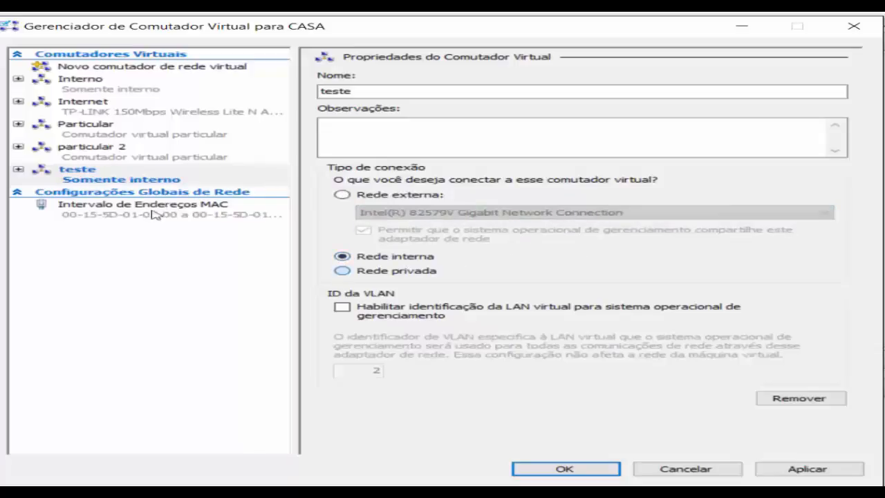
{"action": "left_click", "coordinate": [342, 271]}
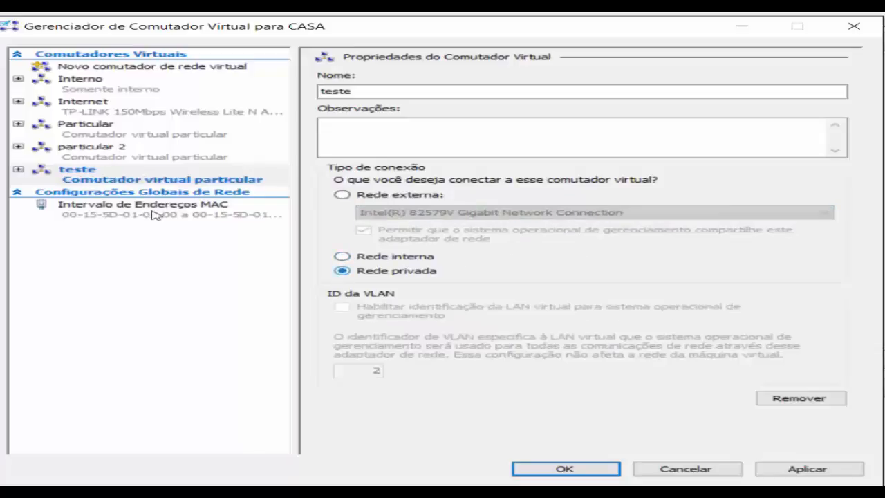
{"action": "left_click", "coordinate": [342, 256]}
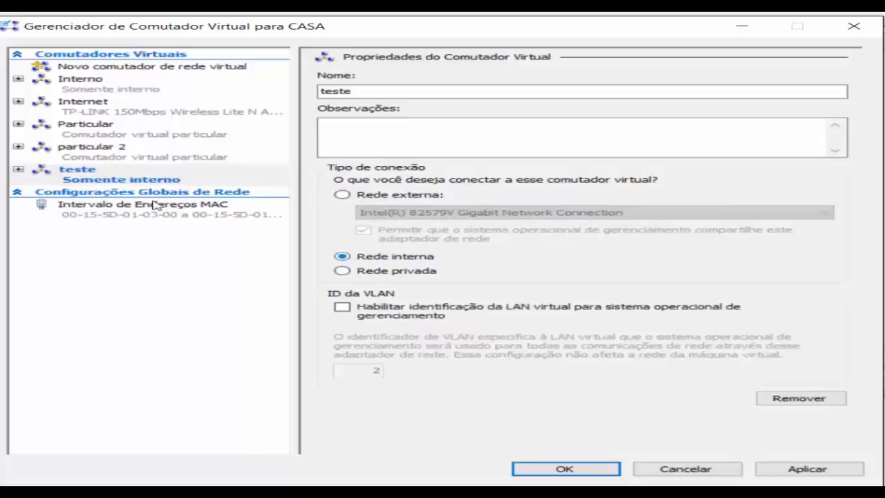
{"action": "left_click", "coordinate": [342, 195]}
{"action": "left_click", "coordinate": [342, 257]}
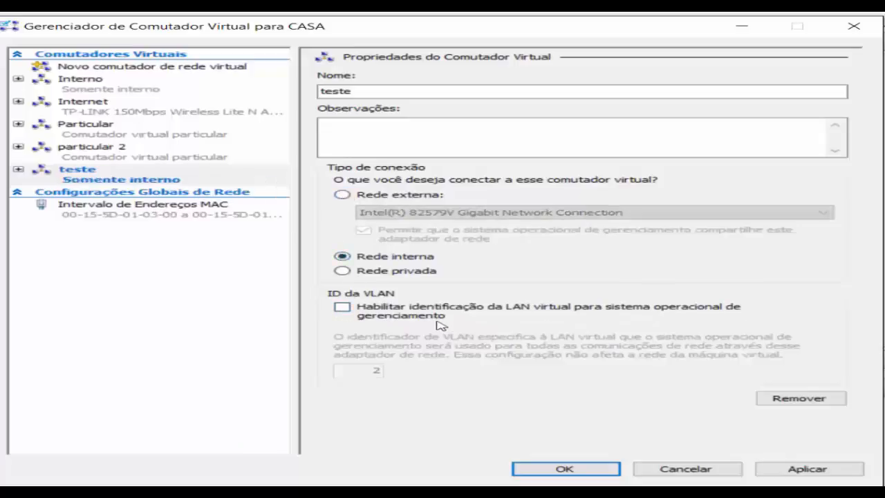
Enable VLAN identification for the management operating system on the teste switch, inspect the VLAN ID field, and disable it again.
{"action": "left_click", "coordinate": [342, 306]}
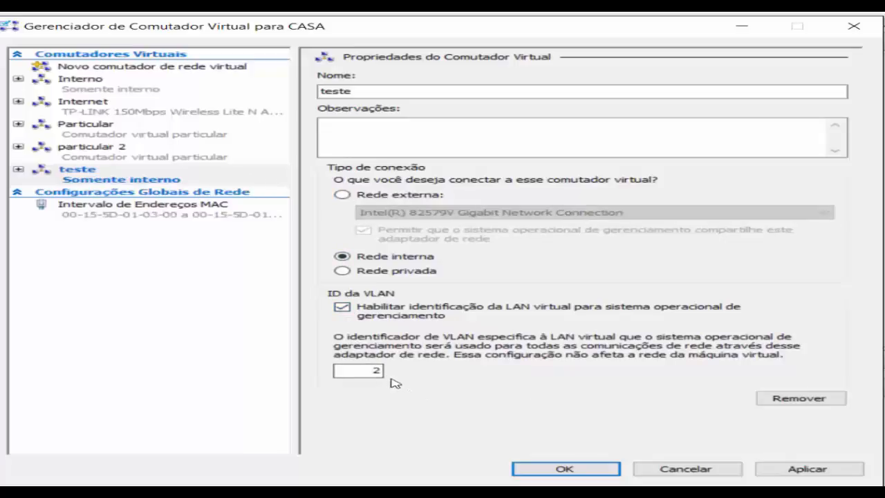
{"action": "left_click_drag", "start_coordinate": [382, 371], "coordinate": [174, 290]}
{"action": "left_click", "coordinate": [160, 202]}
{"action": "left_click", "coordinate": [349, 310]}
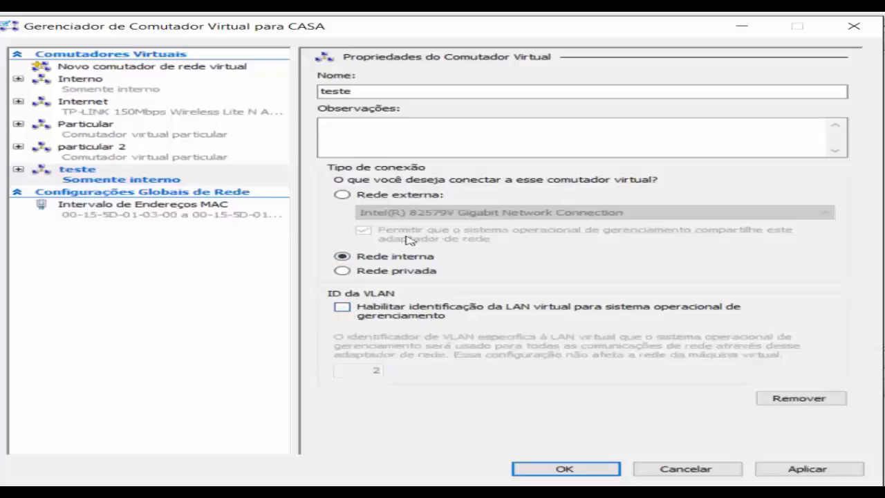
Rename the teste switch to teste novo and apply it with the connection type Rede privada.
{"action": "left_click", "coordinate": [424, 95]}
{"action": "type", "text": "no"}
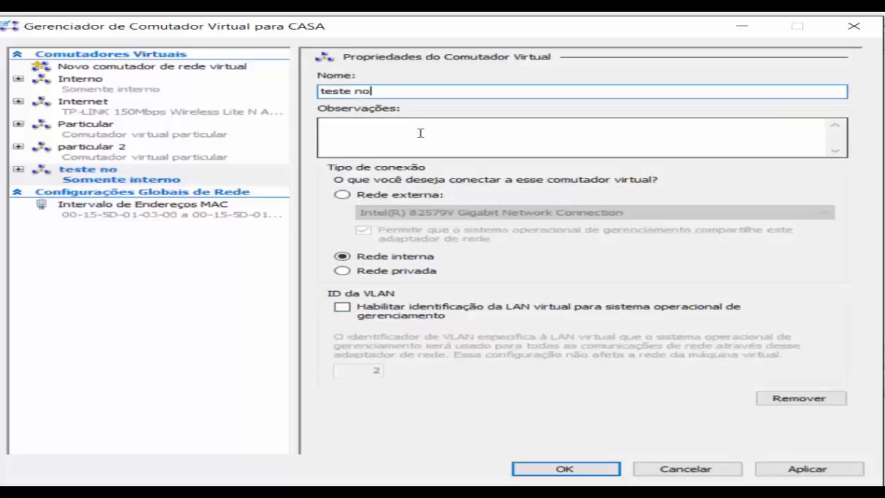
{"action": "type", "text": "vo"}
{"action": "left_click", "coordinate": [340, 271]}
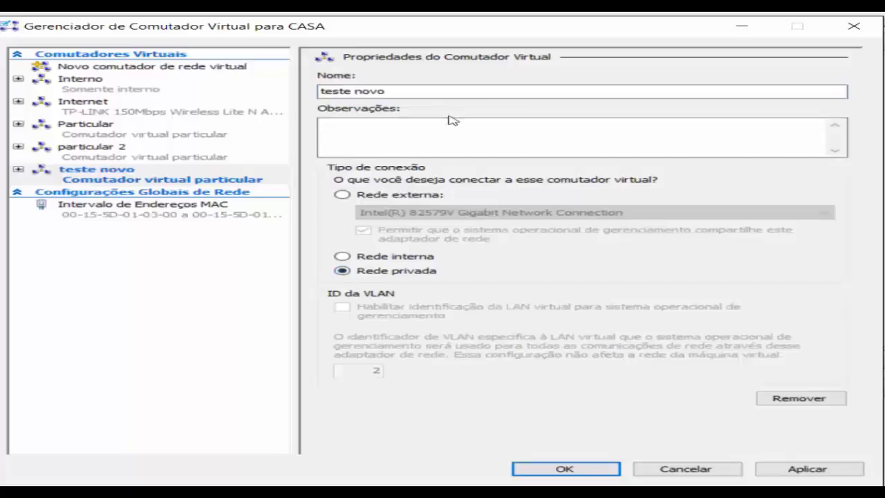
{"action": "left_click", "coordinate": [781, 468]}
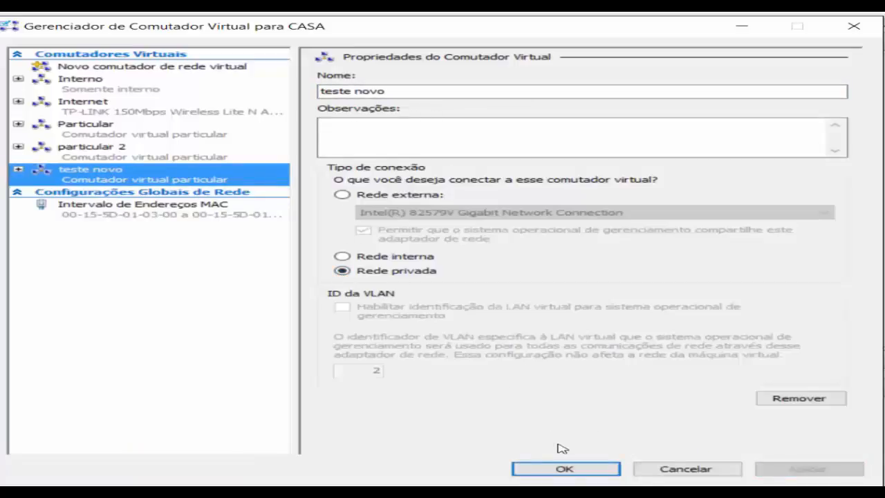
Close and reopen the virtual switch manager to check the properties of teste novo, and close it again.
{"action": "left_click", "coordinate": [566, 468]}
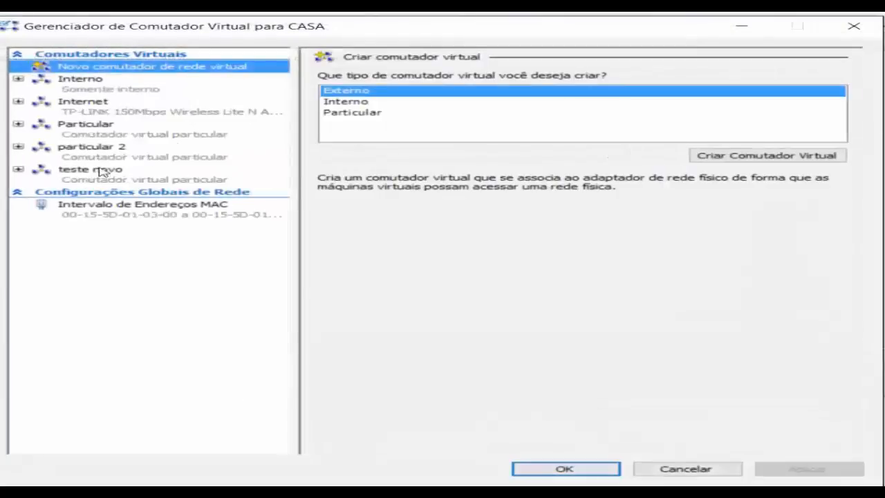
{"action": "left_click", "coordinate": [97, 180]}
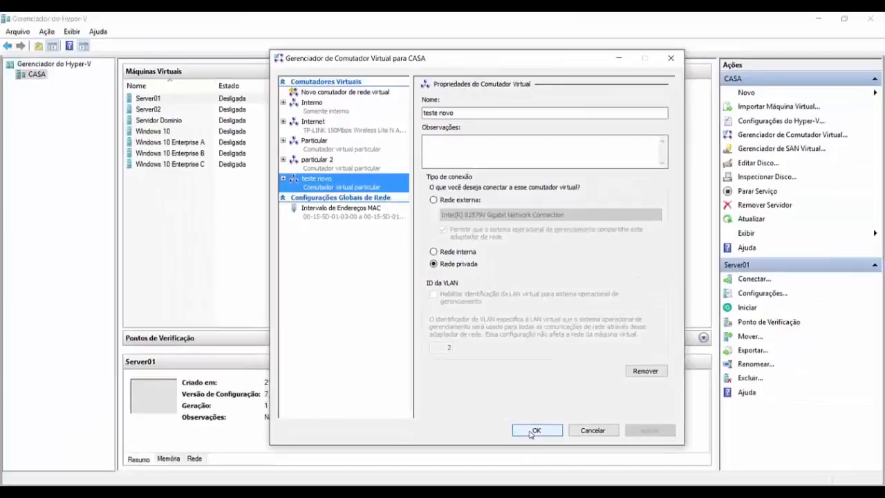
{"action": "left_click", "coordinate": [536, 430]}
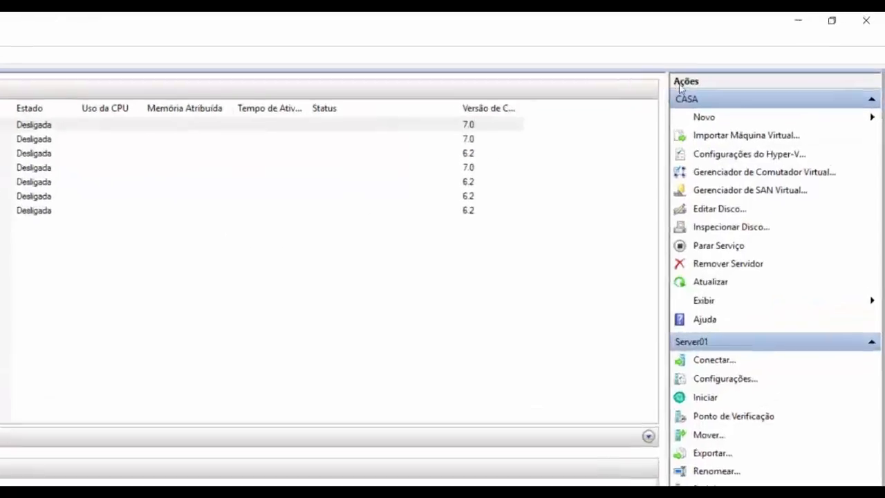
Start a new virtual machine on CASA and name it Teste aula.
{"action": "left_click", "coordinate": [751, 92]}
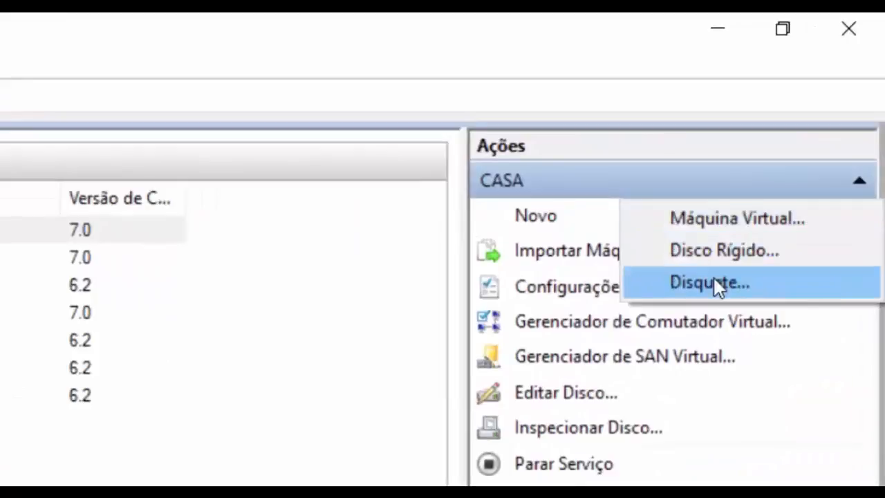
{"action": "left_click", "coordinate": [710, 220]}
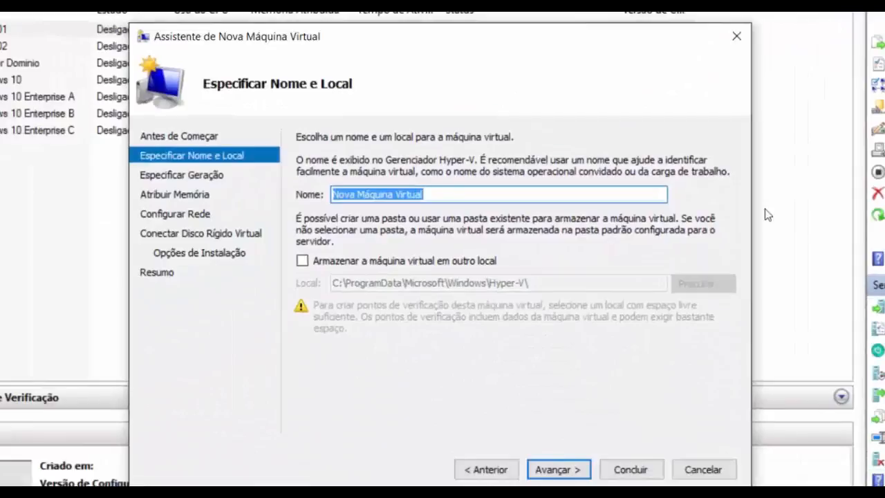
{"action": "type", "text": "Teste au"}
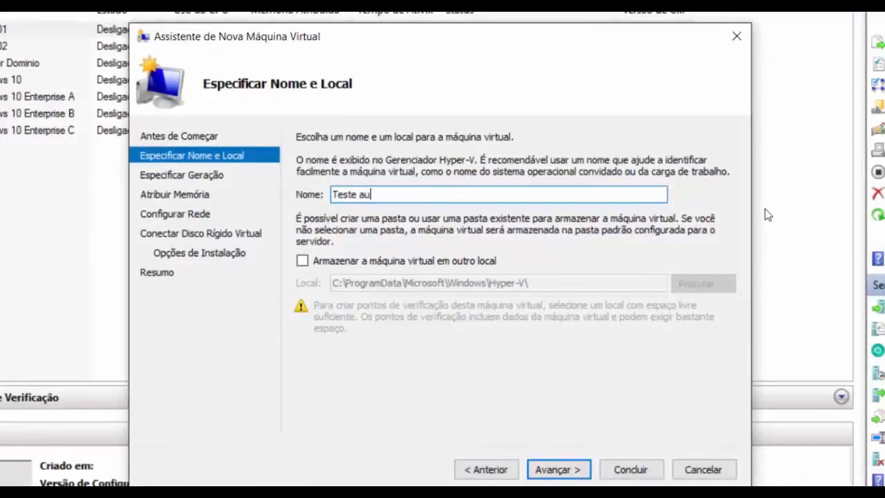
{"action": "type", "text": "la"}
Choose to store the virtual machine in another location and set that location to D:\Hyper-V\.
{"action": "left_click", "coordinate": [303, 262]}
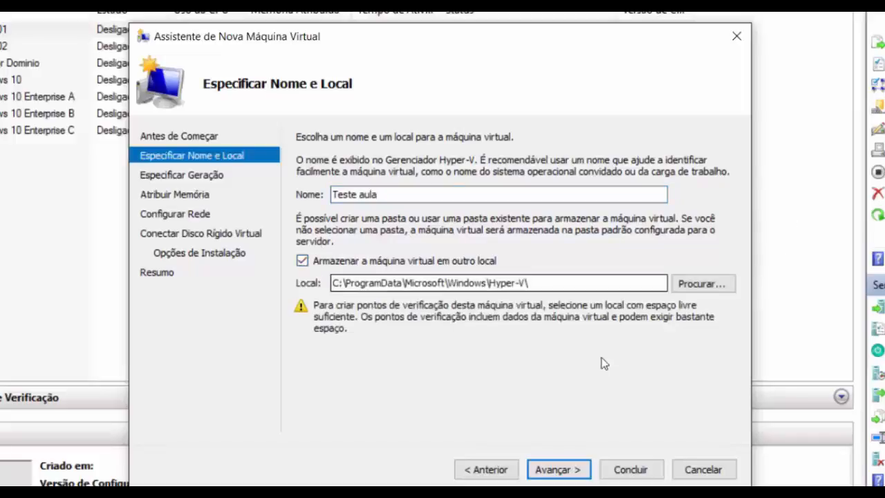
{"action": "left_click", "coordinate": [301, 261]}
{"action": "left_click", "coordinate": [301, 261]}
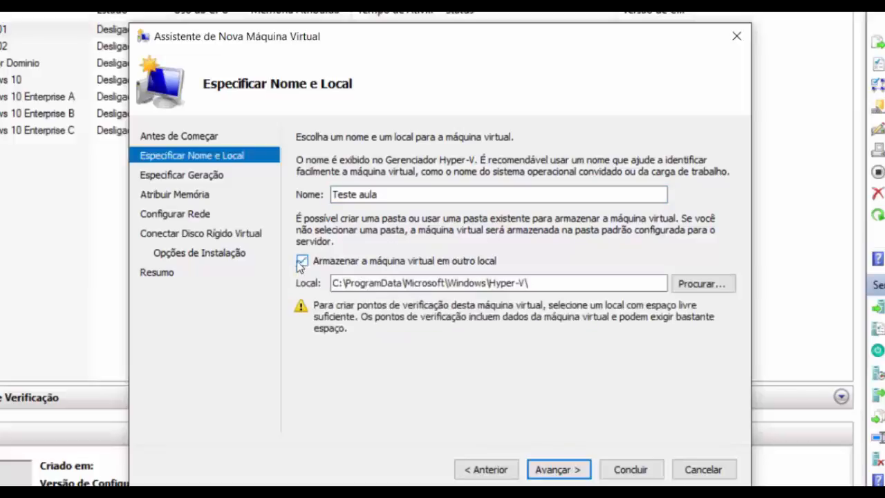
{"action": "left_click", "coordinate": [701, 283]}
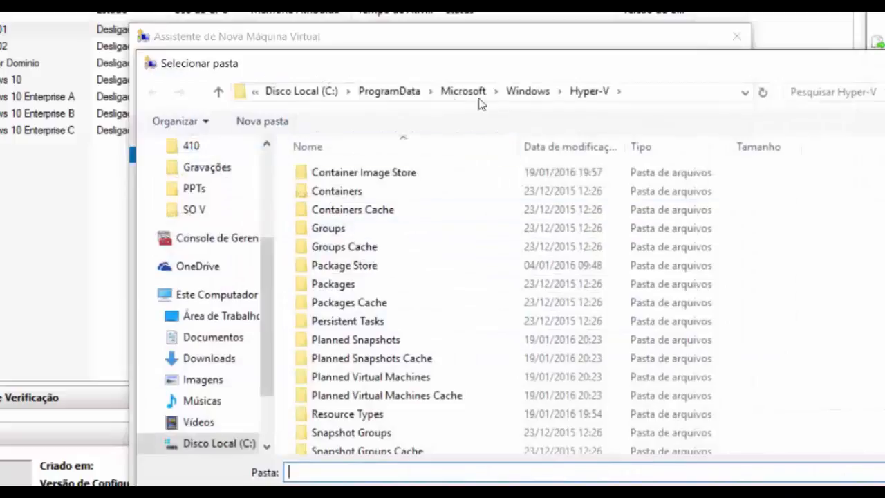
{"action": "left_click_drag", "start_coordinate": [270, 339], "coordinate": [270, 421]}
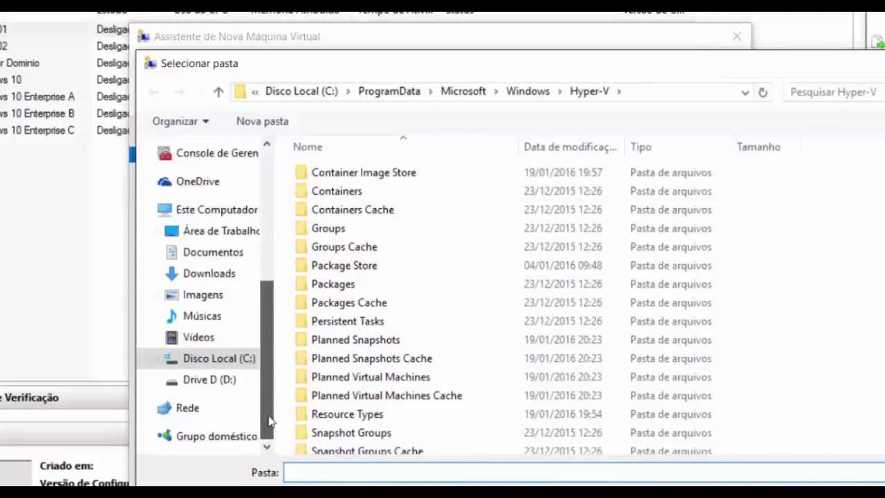
{"action": "left_click", "coordinate": [210, 381]}
{"action": "double_click", "coordinate": [325, 211]}
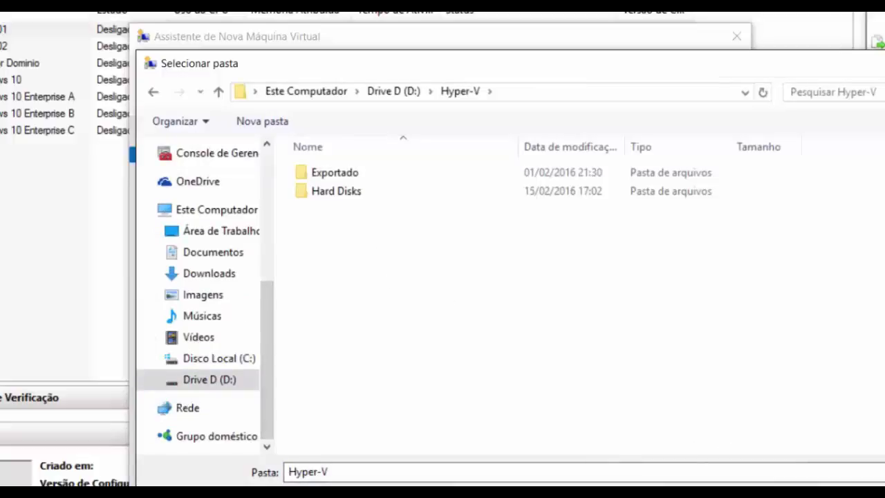
{"action": "left_click", "coordinate": [830, 495]}
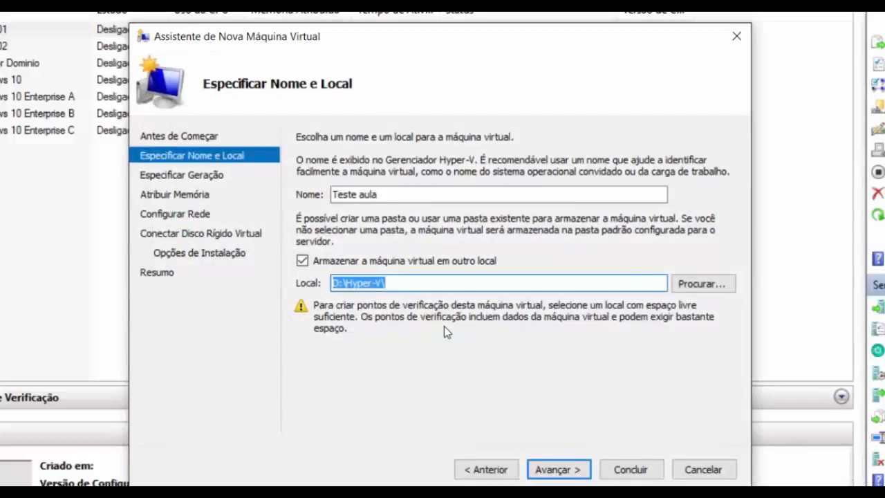
Accept the storage location, Geração 1, and 1024 MB of startup memory with dynamic memory enabled for the new virtual machine.
{"action": "left_click", "coordinate": [578, 471]}
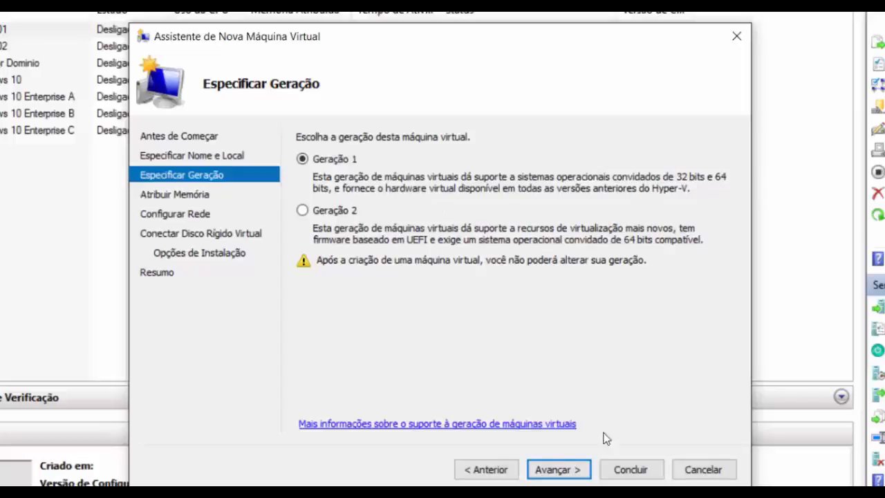
{"action": "left_click", "coordinate": [558, 469]}
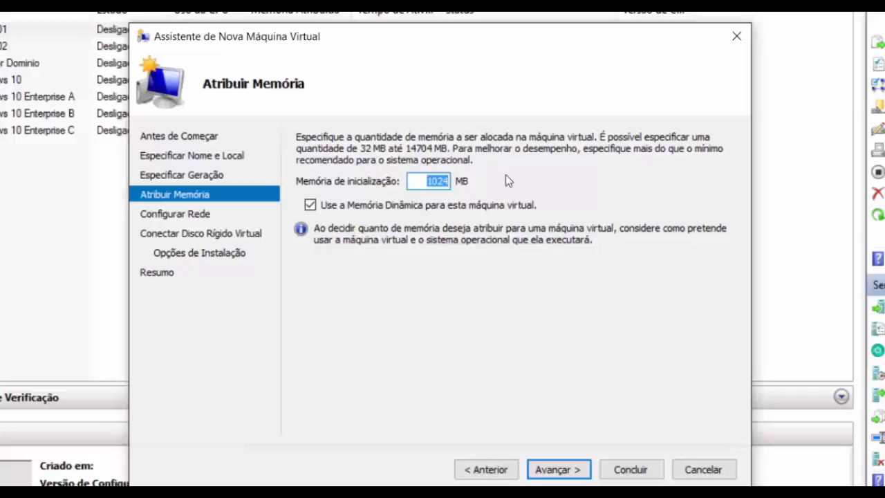
{"action": "left_click", "coordinate": [537, 471]}
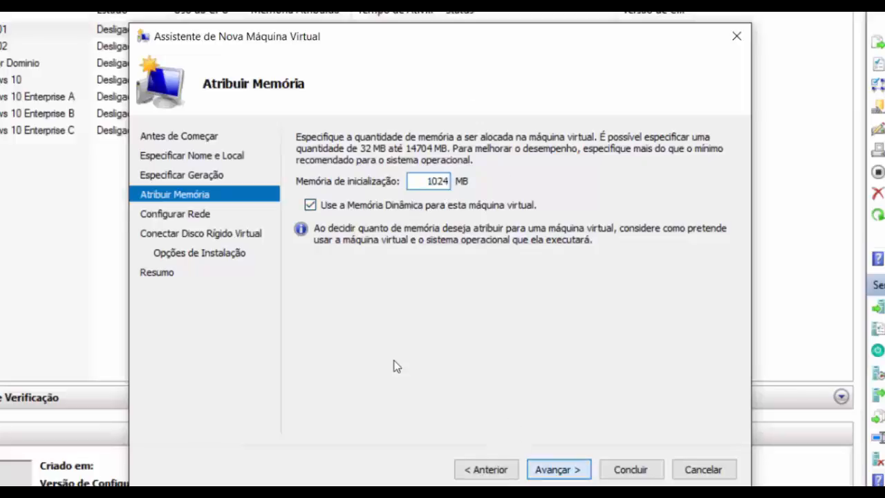
Connect the virtual machine's network adapter to the teste novo switch and continue to the virtual hard disk settings.
{"action": "left_click", "coordinate": [675, 172]}
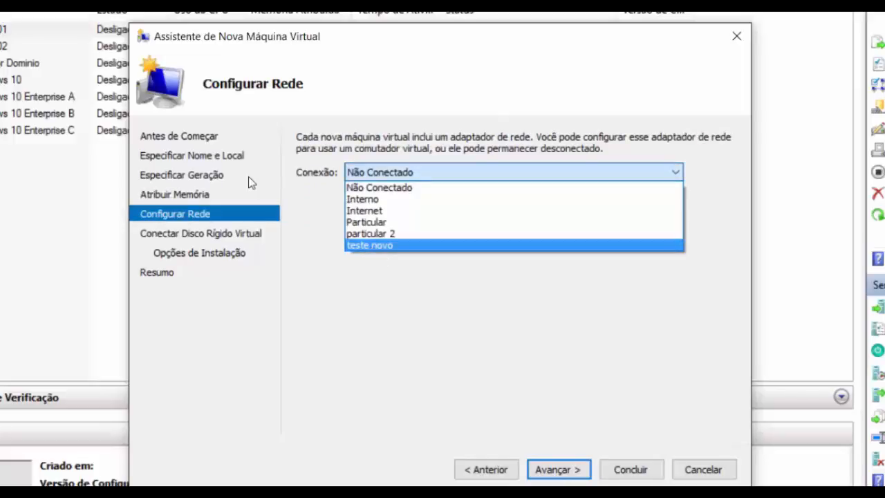
{"action": "left_click", "coordinate": [372, 246]}
{"action": "left_click", "coordinate": [369, 174]}
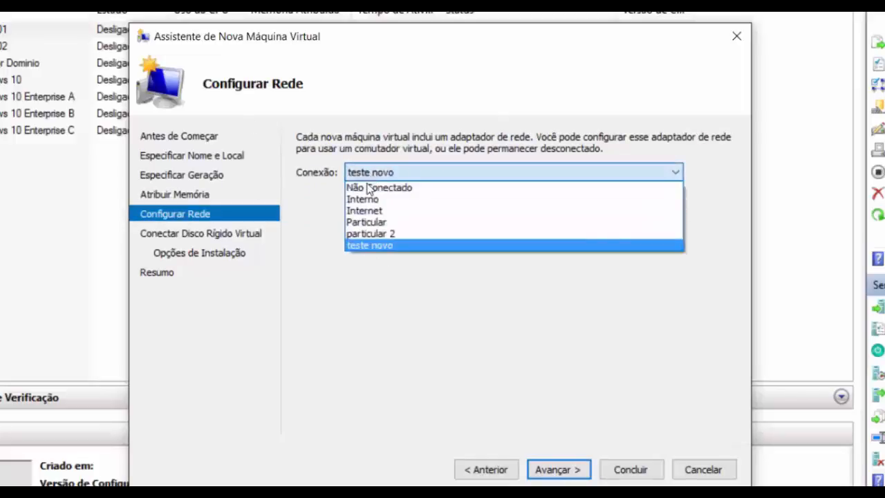
{"action": "left_click", "coordinate": [369, 188]}
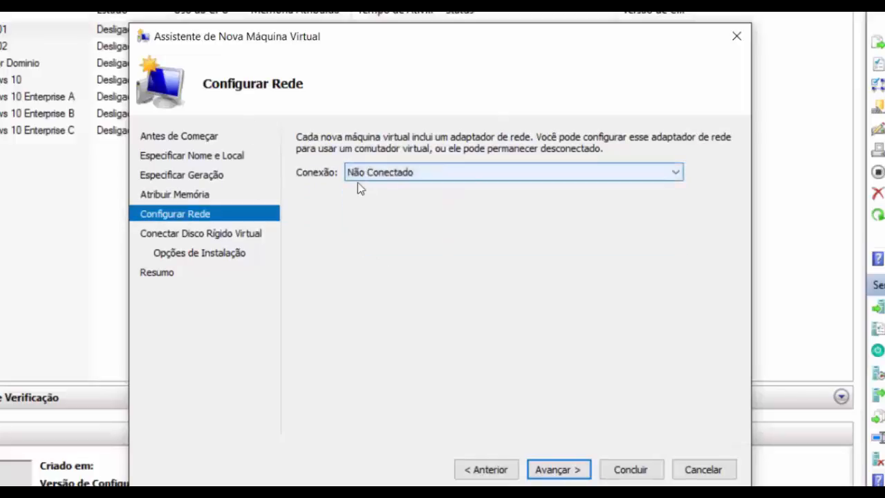
{"action": "left_click", "coordinate": [387, 175]}
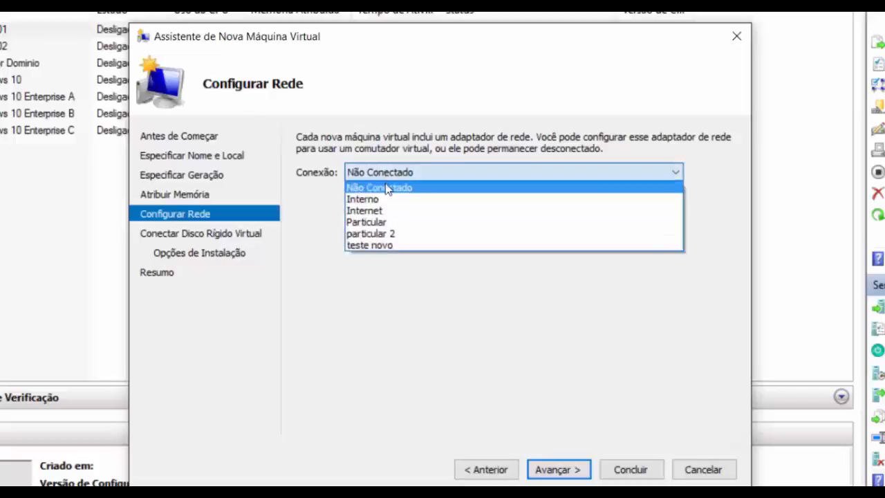
{"action": "left_click", "coordinate": [373, 246]}
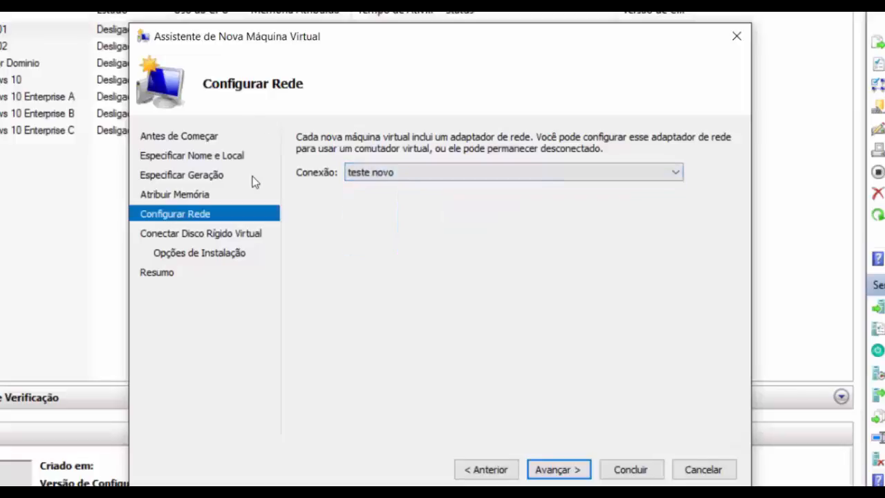
{"action": "left_click", "coordinate": [558, 470]}
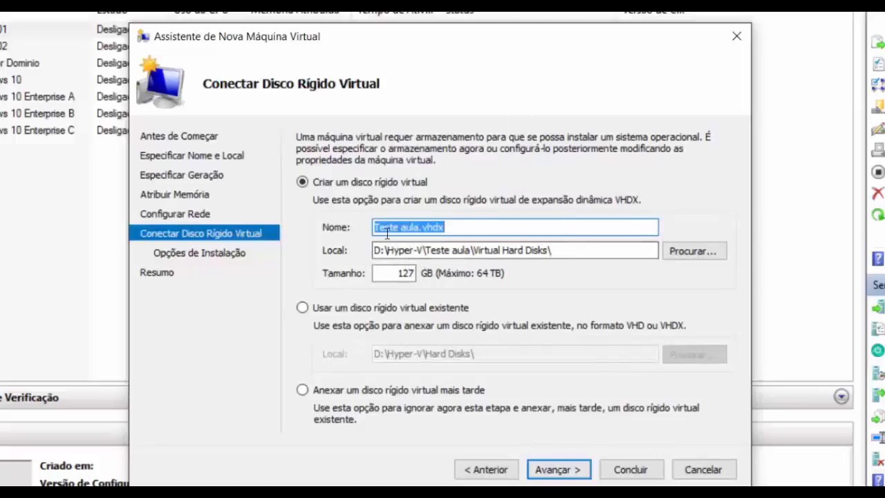
Name the new virtual hard disk Teste-aula.vhdx, set its size to 60 GB, and continue to the installation options.
{"action": "left_click_drag", "start_coordinate": [375, 228], "coordinate": [424, 232]}
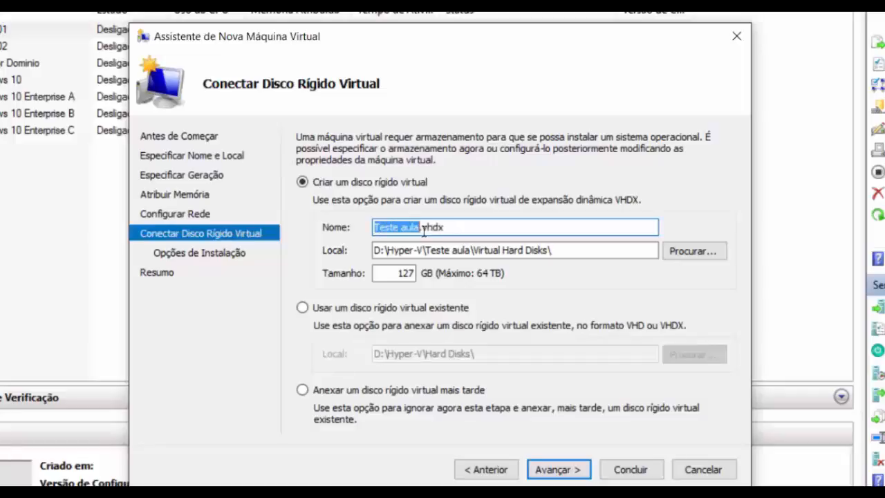
{"action": "left_click", "coordinate": [501, 227]}
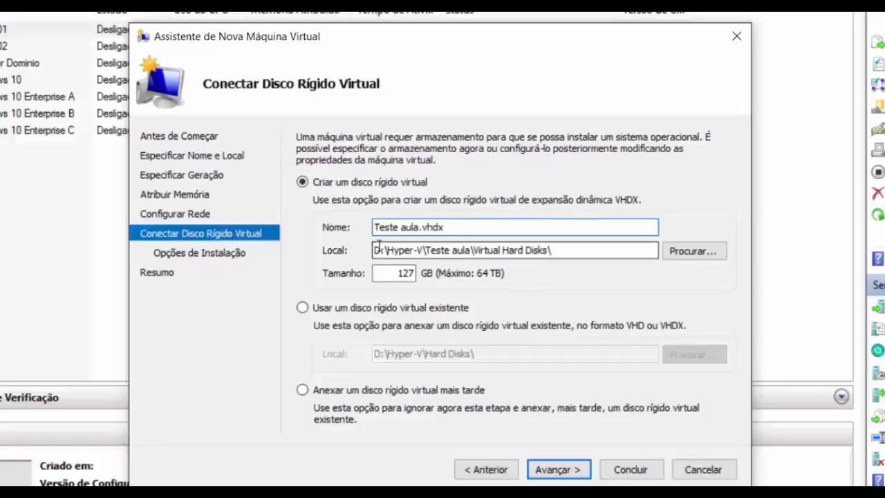
{"action": "double_click", "coordinate": [399, 228]}
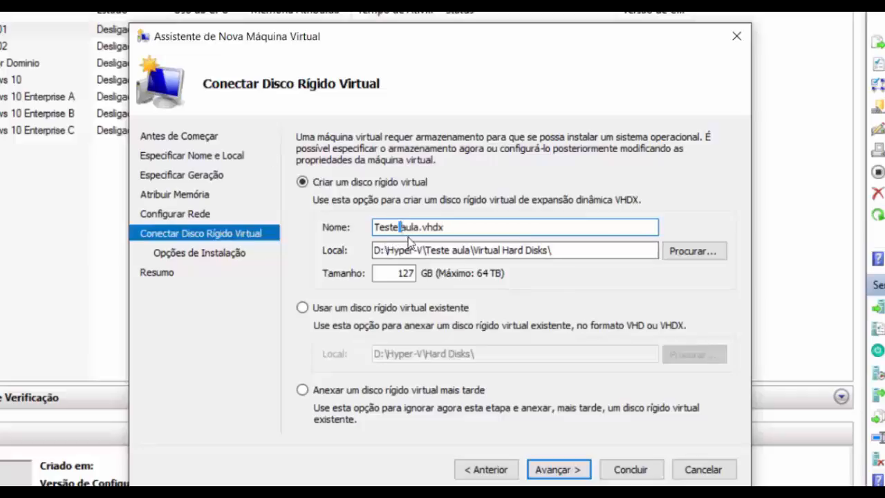
{"action": "type", "text": "-"}
{"action": "double_click", "coordinate": [409, 274]}
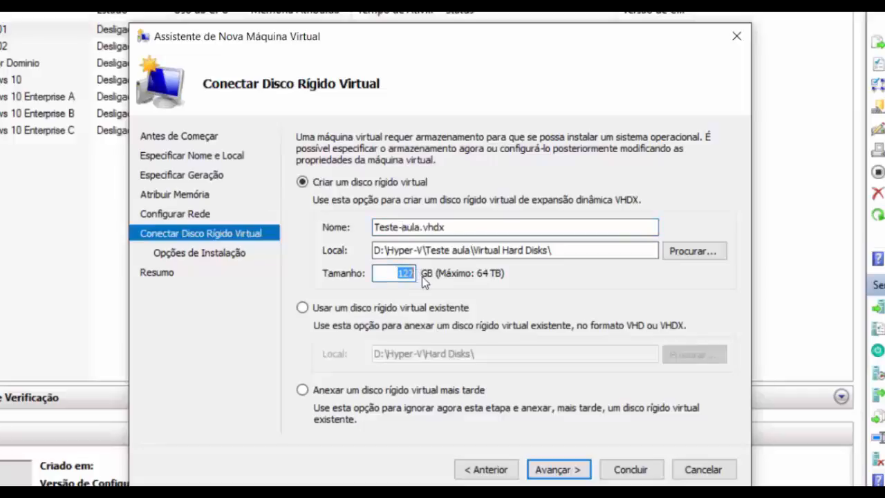
{"action": "type", "text": "60"}
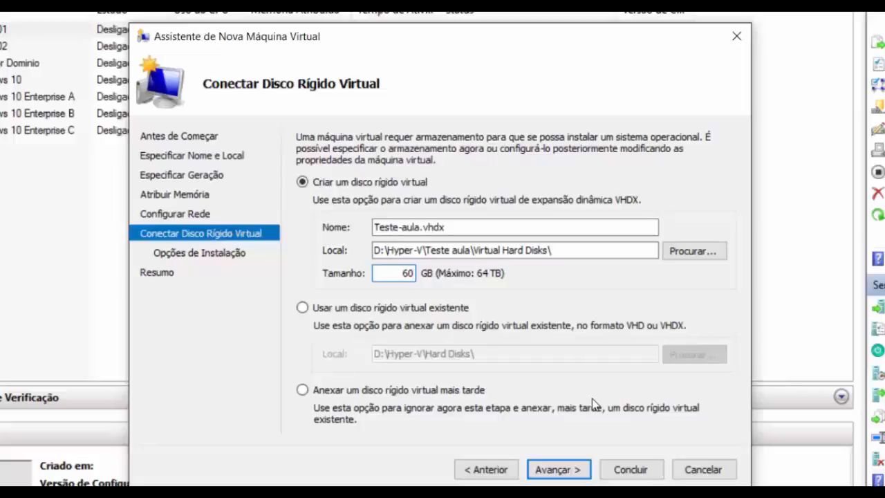
{"action": "left_click", "coordinate": [553, 470]}
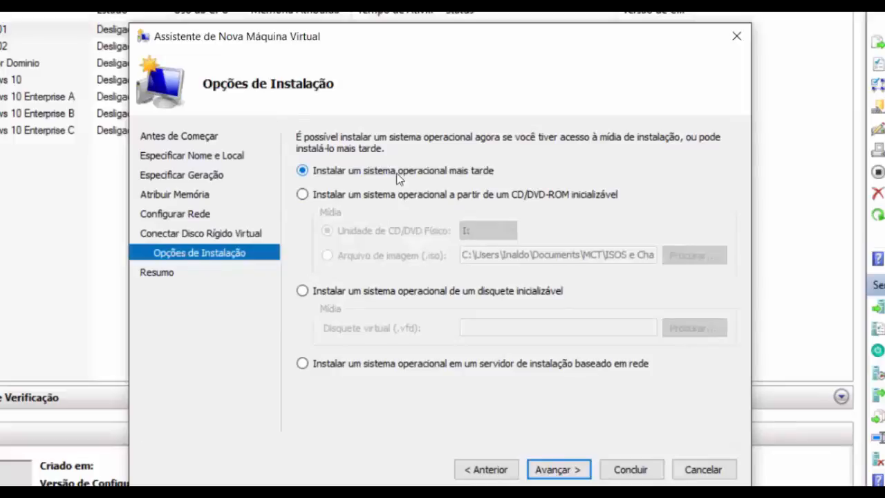
Go through the operating system installation options for CD/DVD-ROM, image file, bootable floppy disk and network-based installation server.
{"action": "left_click", "coordinate": [384, 197]}
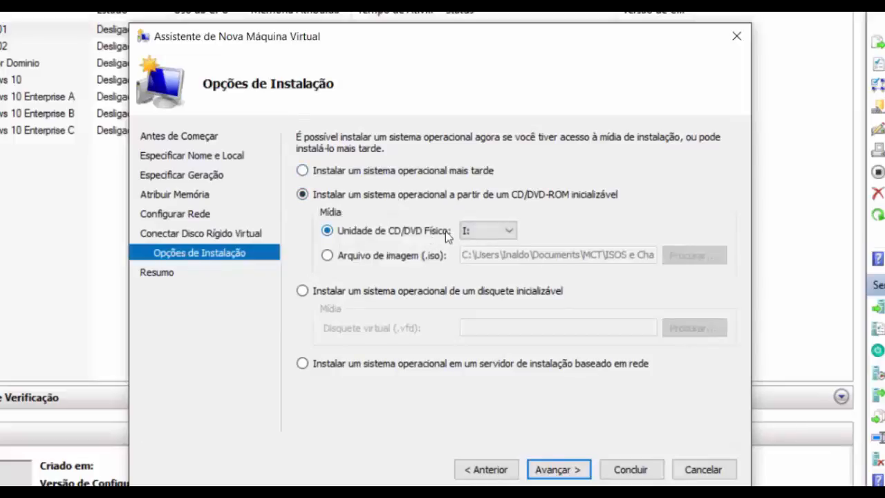
{"action": "left_click", "coordinate": [352, 256]}
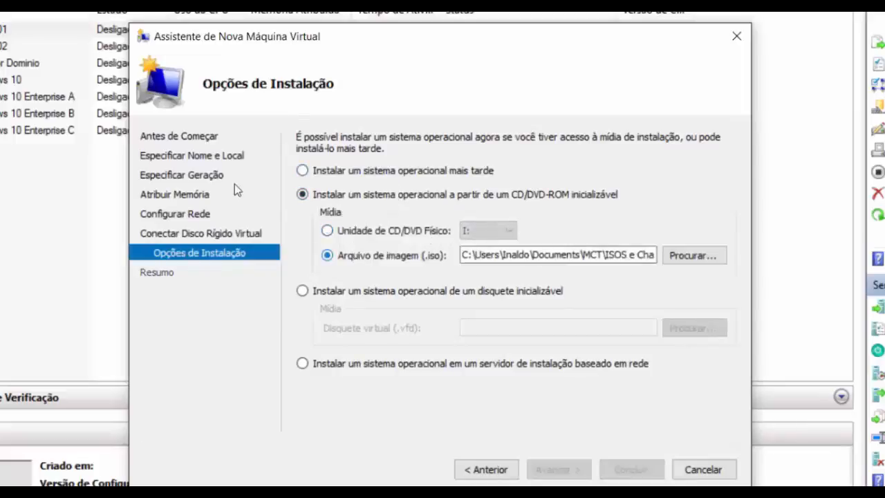
{"action": "left_click", "coordinate": [302, 290]}
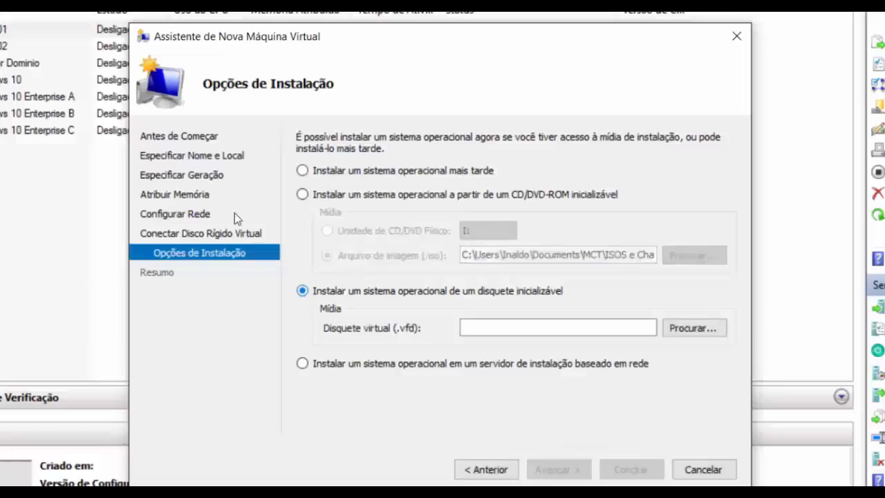
{"action": "left_click", "coordinate": [347, 367]}
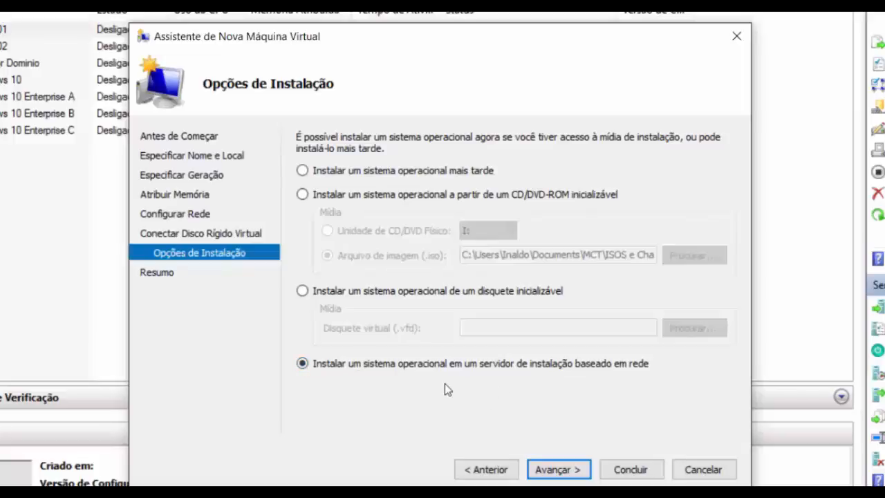
Choose to install the operating system from a bootable CD/DVD-ROM, using the image file Server_2012R2_Br from the ISOS e Chaves folder.
{"action": "left_click", "coordinate": [398, 199]}
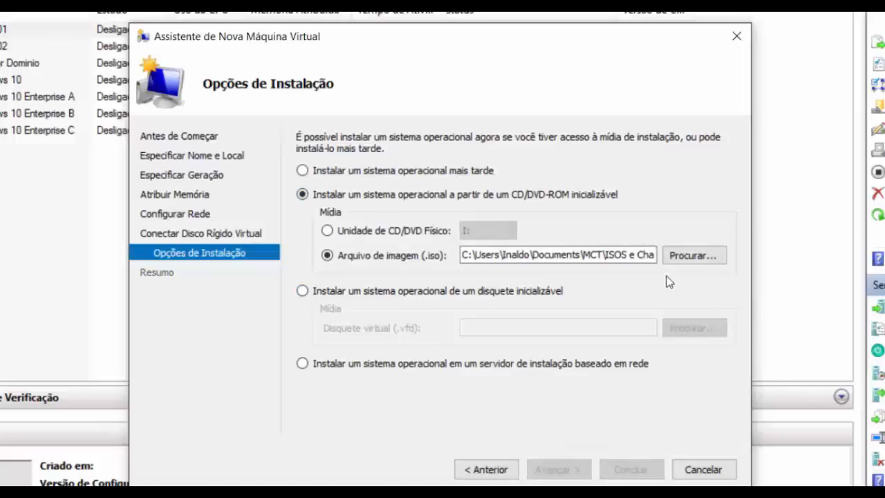
{"action": "left_click", "coordinate": [677, 257]}
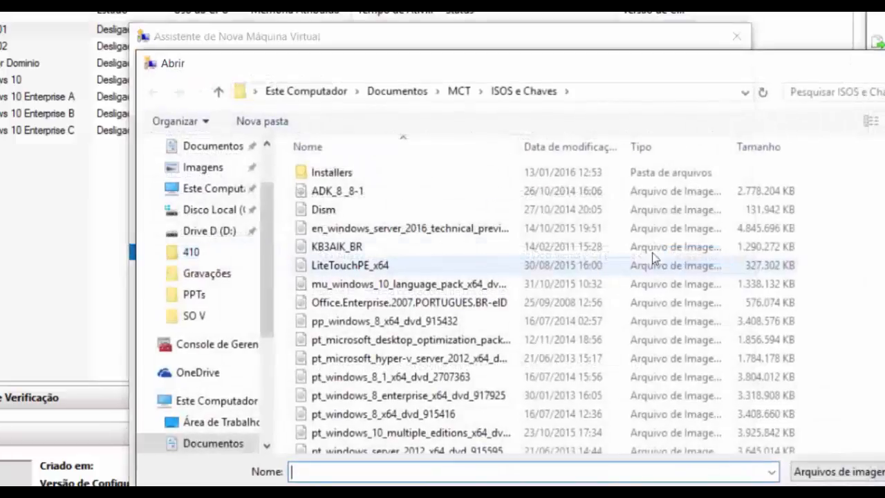
{"action": "scroll", "coordinate": [455, 240], "scroll_direction": "down", "scroll_amount": 3}
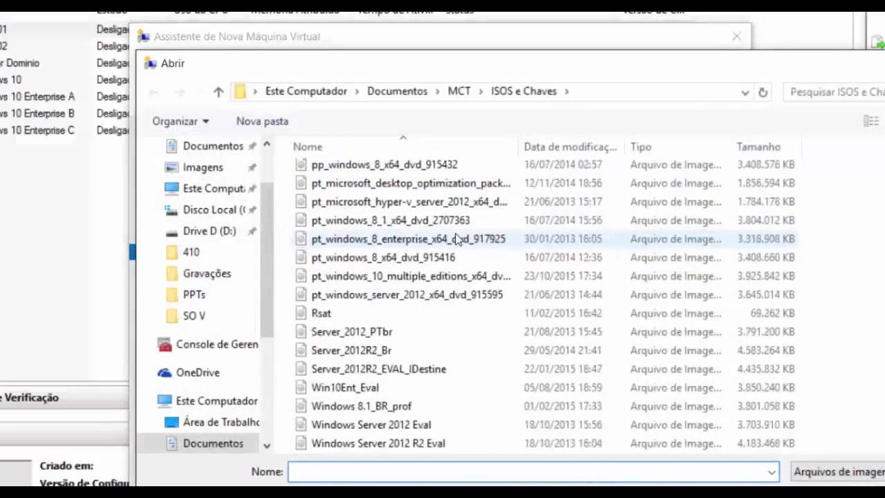
{"action": "scroll", "coordinate": [455, 238], "scroll_direction": "down", "scroll_amount": 3}
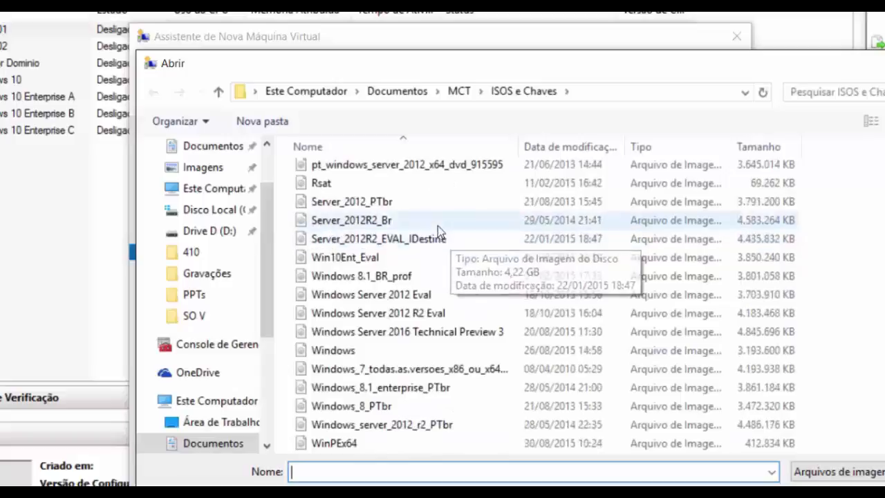
{"action": "left_click", "coordinate": [379, 220]}
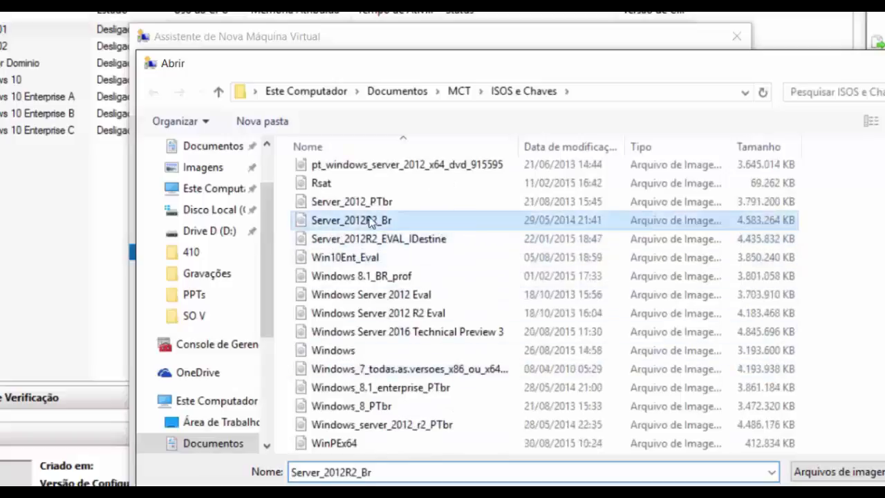
{"action": "key", "text": "Return"}
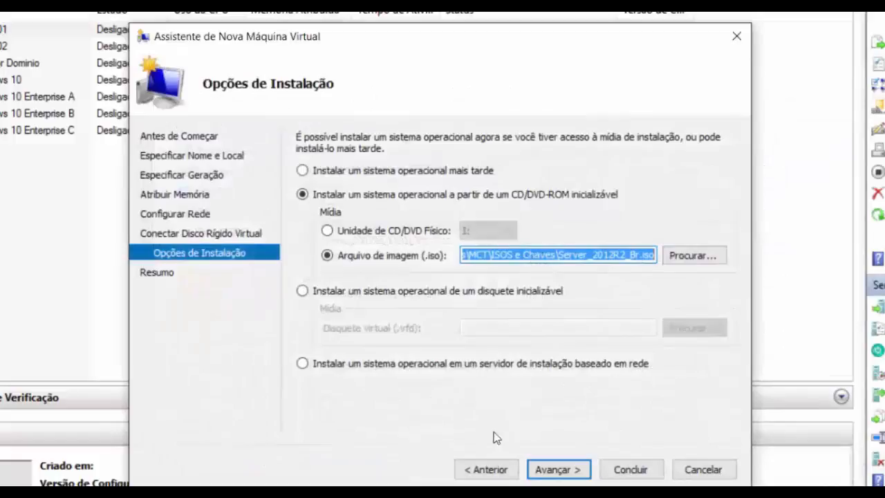
Review the wizard's summary and finish creating the Teste aula virtual machine.
{"action": "left_click", "coordinate": [540, 470]}
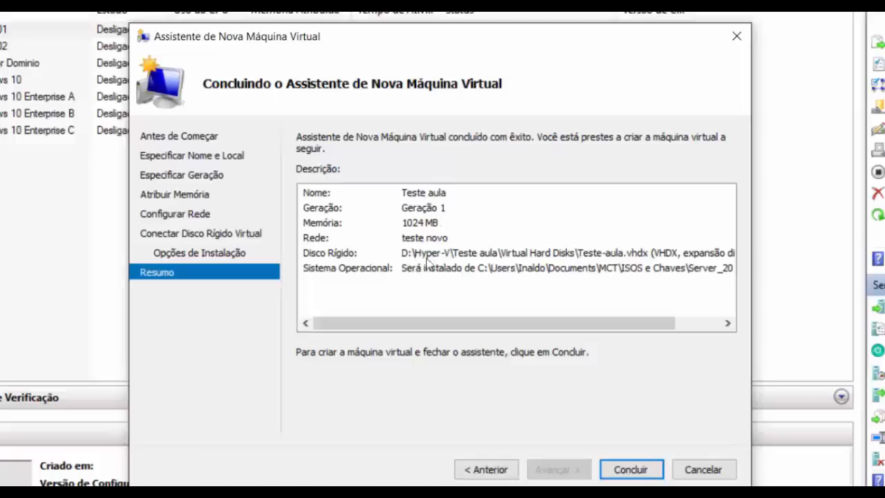
{"action": "left_click_drag", "start_coordinate": [499, 322], "coordinate": [476, 329]}
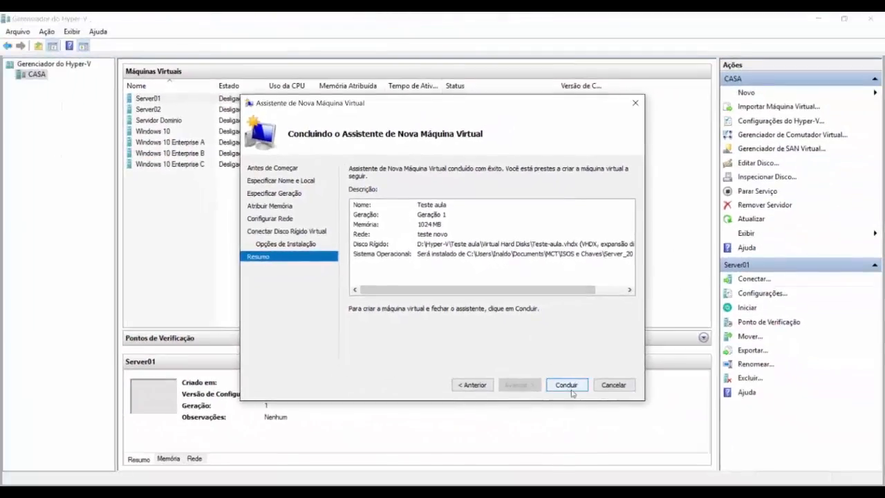
{"action": "left_click", "coordinate": [566, 385]}
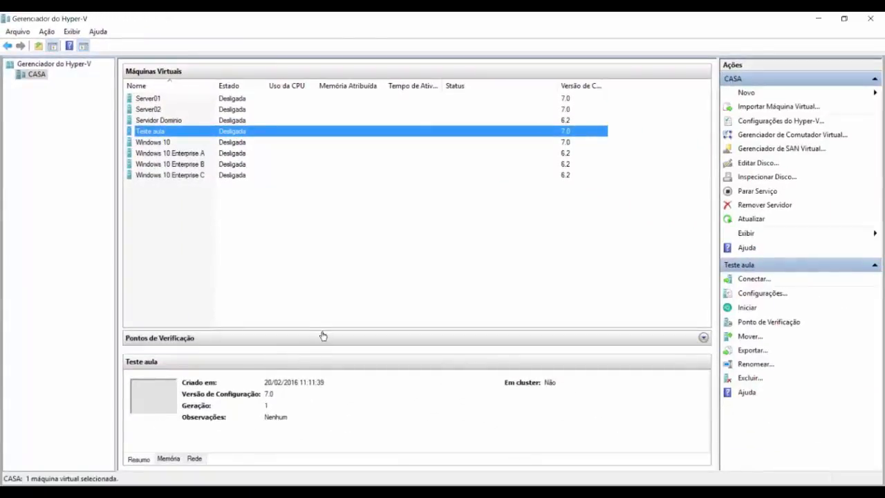
Examine the memory and network details of the Teste aula virtual machine.
{"action": "left_click_drag", "start_coordinate": [322, 327], "coordinate": [260, 223]}
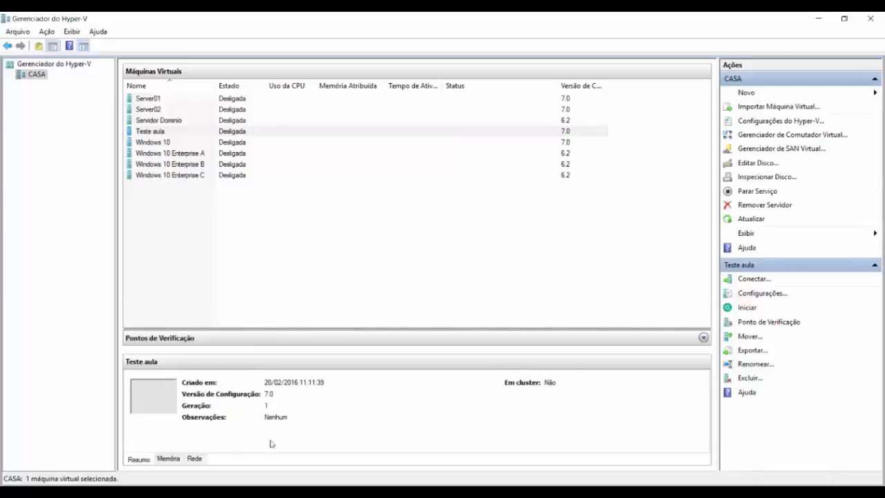
{"action": "left_click", "coordinate": [168, 458]}
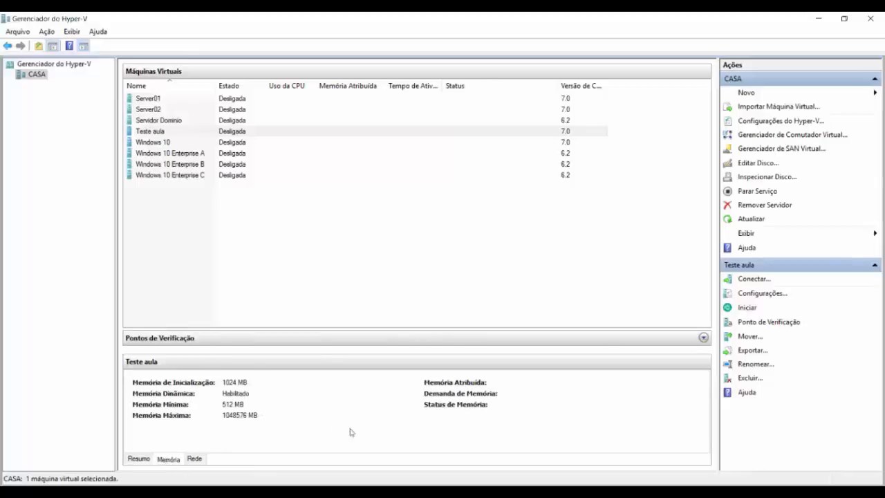
{"action": "left_click", "coordinate": [192, 460]}
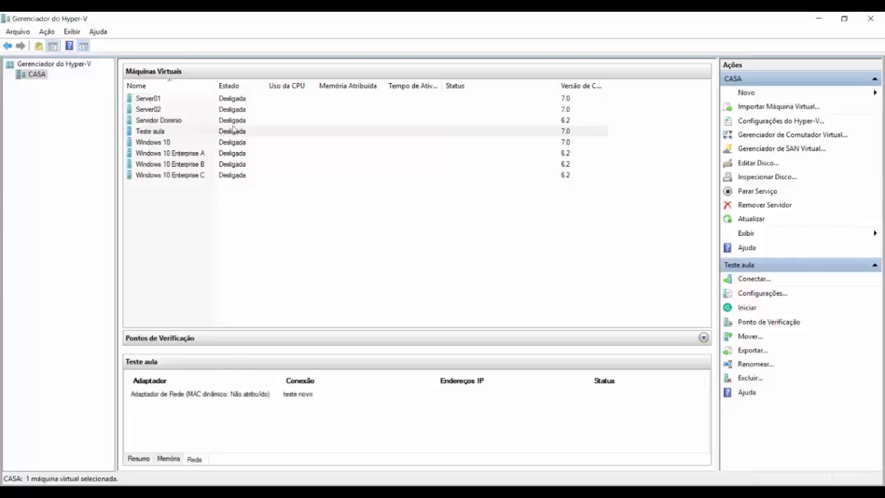
Open the settings of the Teste aula virtual machine and select Adaptador de Rede among the hardware that can be added.
{"action": "left_click", "coordinate": [164, 131]}
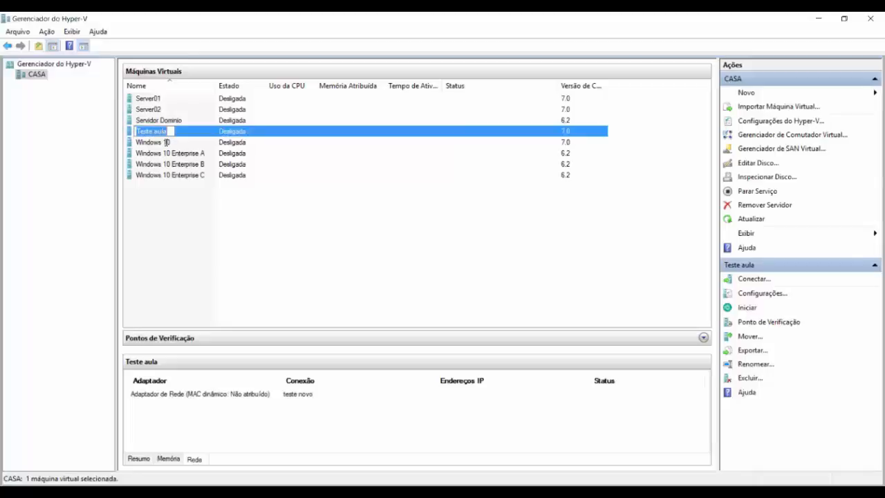
{"action": "left_click", "coordinate": [169, 196]}
{"action": "left_click", "coordinate": [163, 133]}
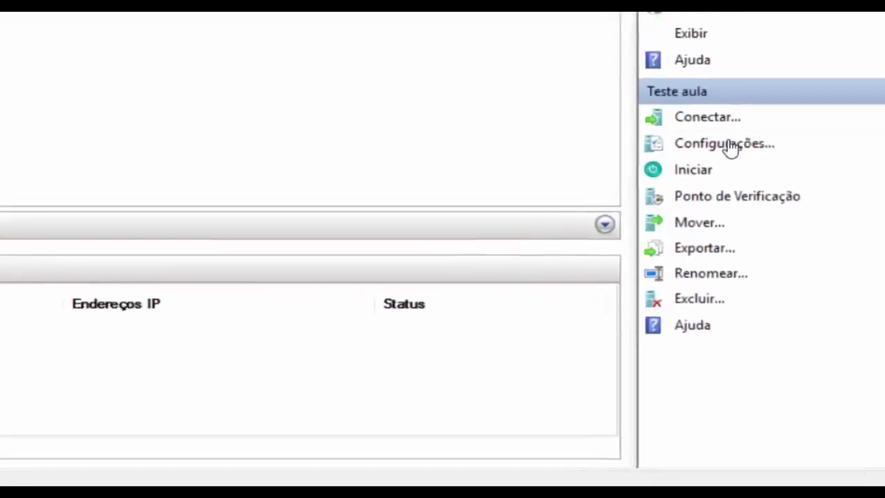
{"action": "left_click", "coordinate": [881, 245]}
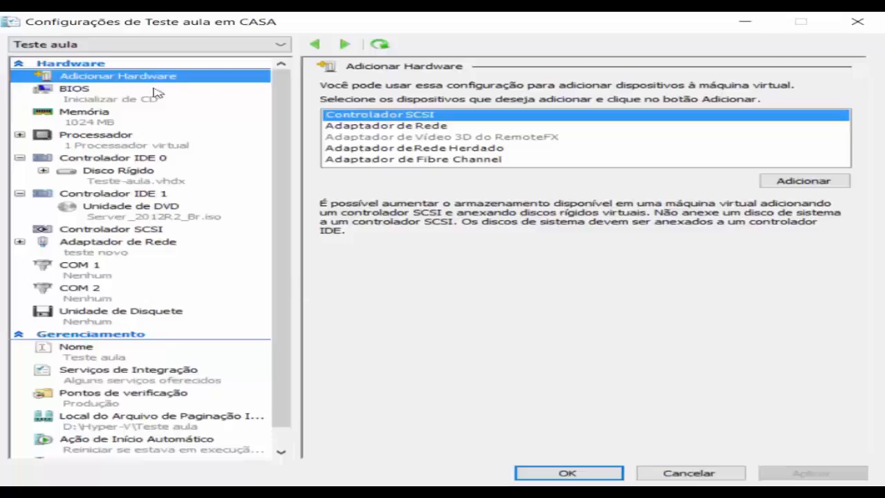
{"action": "left_click", "coordinate": [417, 126]}
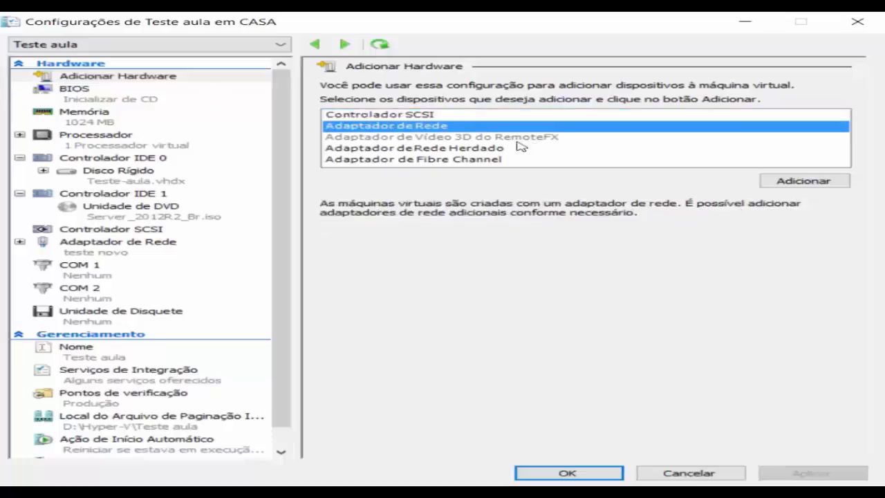
Examine the Adaptador de Rede Herdado and Adaptador de Fibre Channel entries among the hardware that can be added.
{"action": "left_click", "coordinate": [496, 150]}
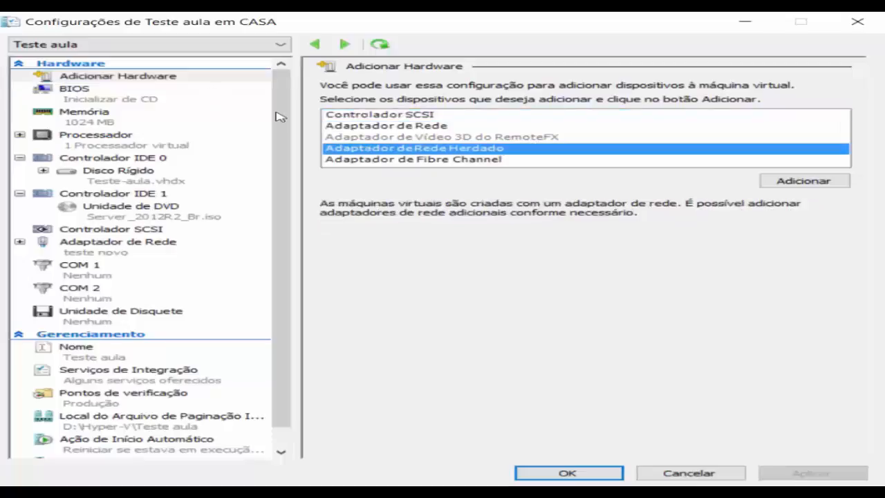
{"action": "left_click", "coordinate": [477, 160]}
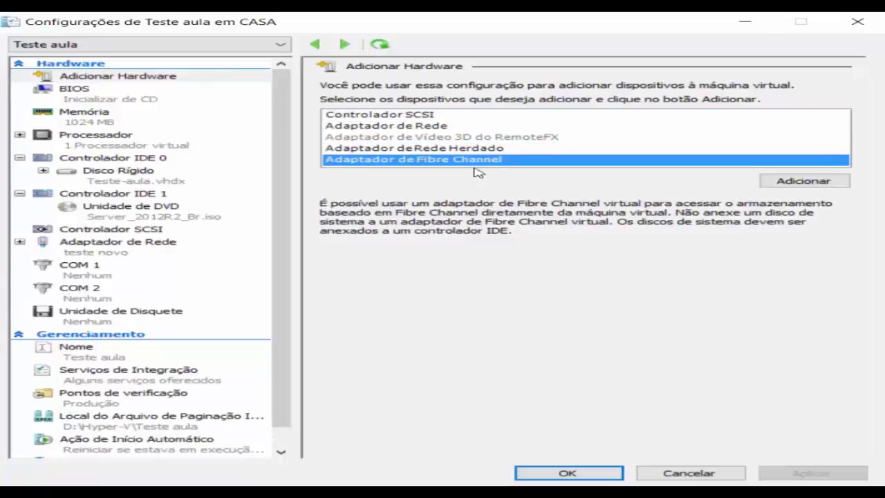
{"action": "mouse_move", "coordinate": [371, 140]}
Examine the BIOS boot order, going through CD, IDE, Adaptador de Rede Herdado and Disquete.
{"action": "left_click", "coordinate": [81, 97]}
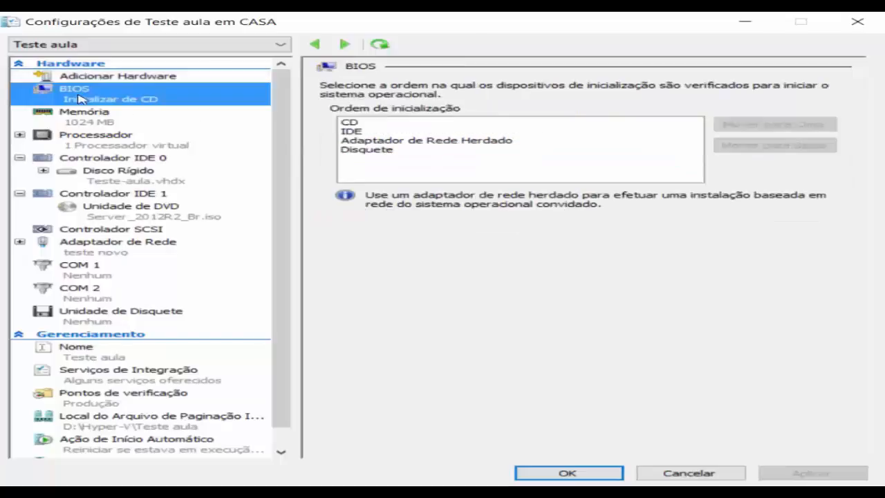
{"action": "left_click", "coordinate": [349, 123]}
{"action": "left_click", "coordinate": [354, 131]}
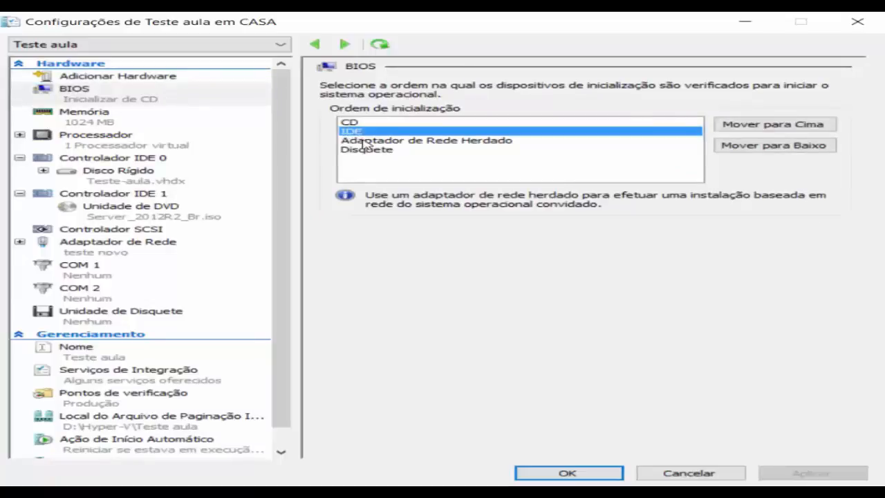
{"action": "left_click", "coordinate": [365, 142]}
{"action": "left_click", "coordinate": [360, 150]}
{"action": "left_click", "coordinate": [354, 139]}
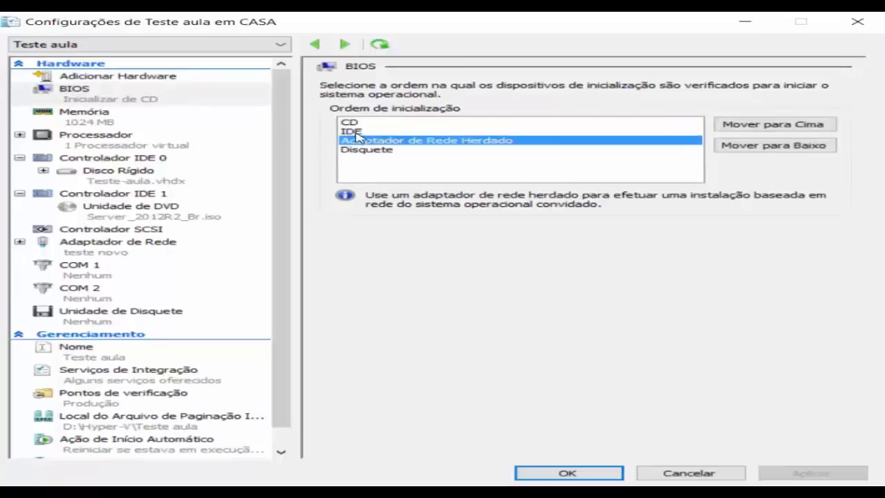
{"action": "left_click", "coordinate": [354, 132]}
{"action": "left_click", "coordinate": [351, 123]}
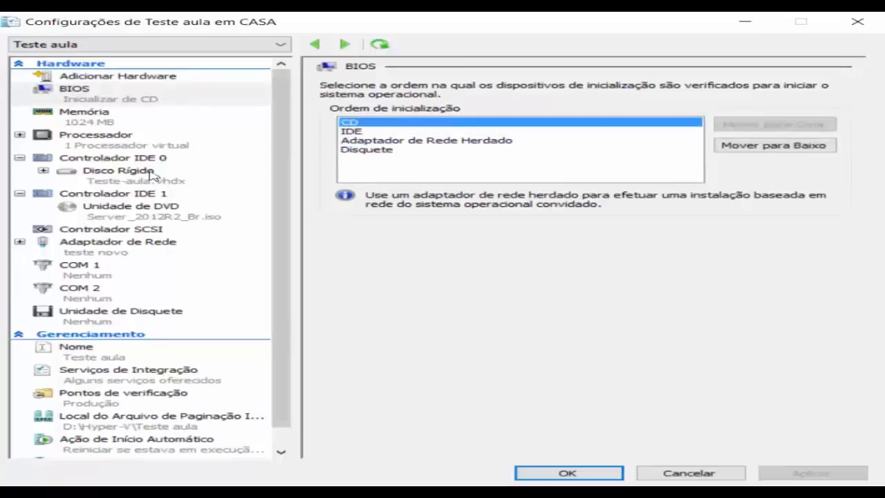
Set the virtual machine's memory buffer to 25% and lower its memory importance by one notch.
{"action": "left_click", "coordinate": [97, 122]}
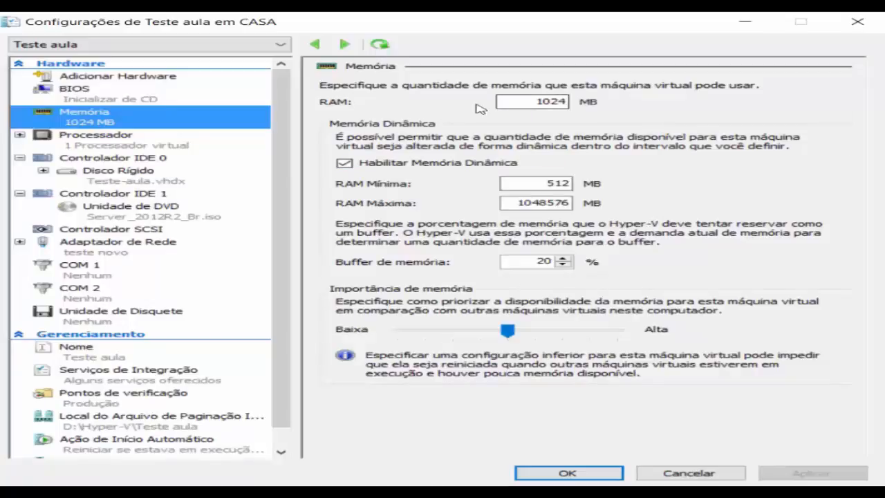
{"action": "left_click", "coordinate": [562, 258]}
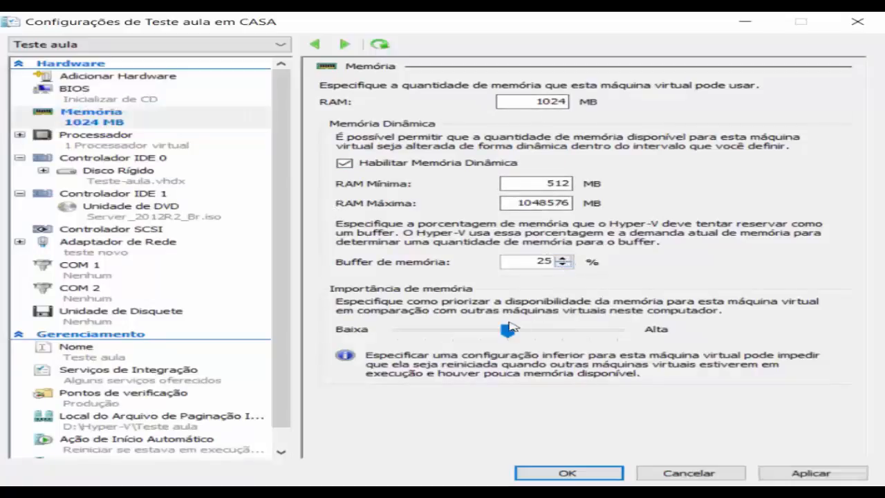
{"action": "left_click_drag", "start_coordinate": [508, 332], "coordinate": [481, 334]}
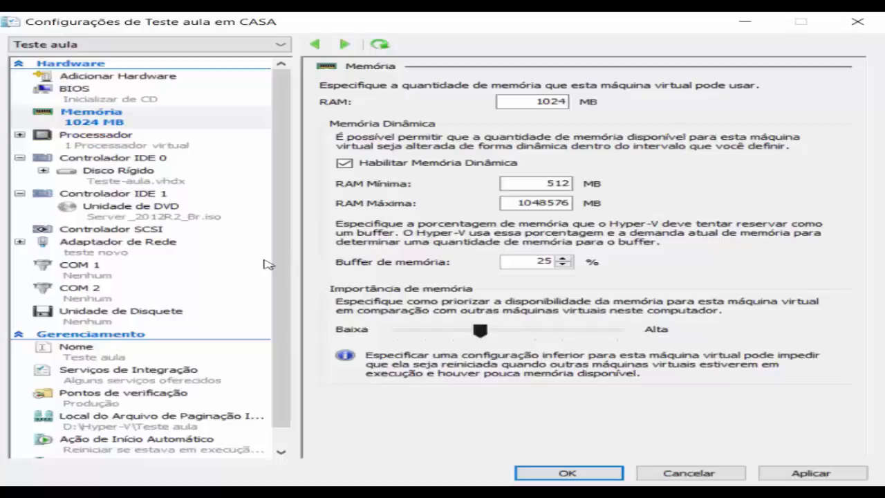
Set the number of virtual processors to 2.
{"action": "left_click", "coordinate": [89, 145]}
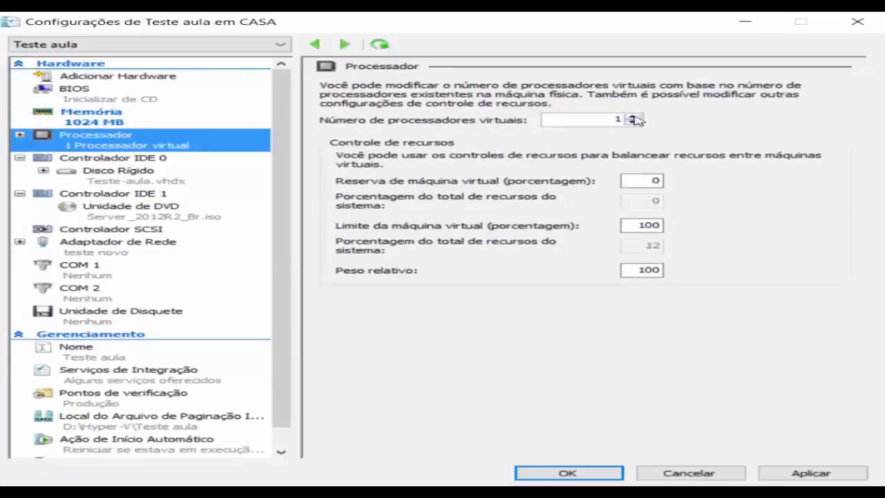
{"action": "left_click", "coordinate": [633, 117]}
{"action": "left_click", "coordinate": [632, 117]}
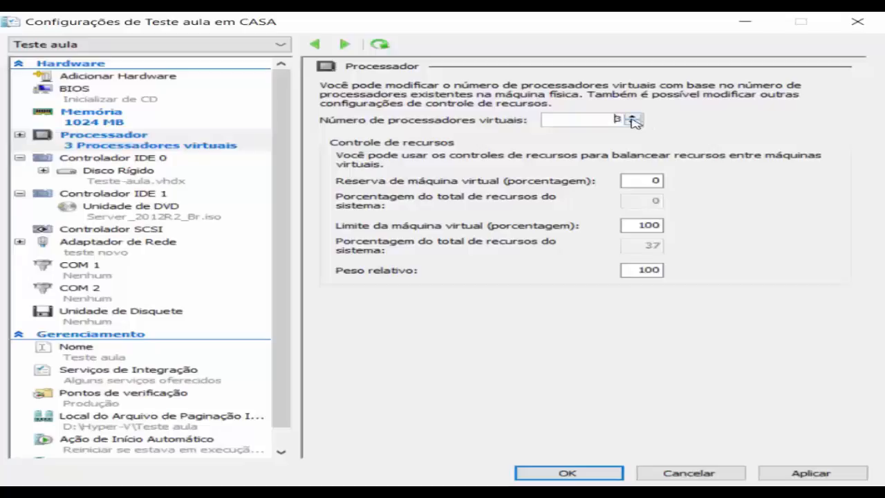
{"action": "left_click", "coordinate": [632, 117]}
{"action": "left_click", "coordinate": [632, 122]}
{"action": "left_click", "coordinate": [633, 123]}
Set the processor's virtual machine limit to 90 percent and its relative weight to 90.
{"action": "left_click_drag", "start_coordinate": [658, 226], "coordinate": [440, 177]}
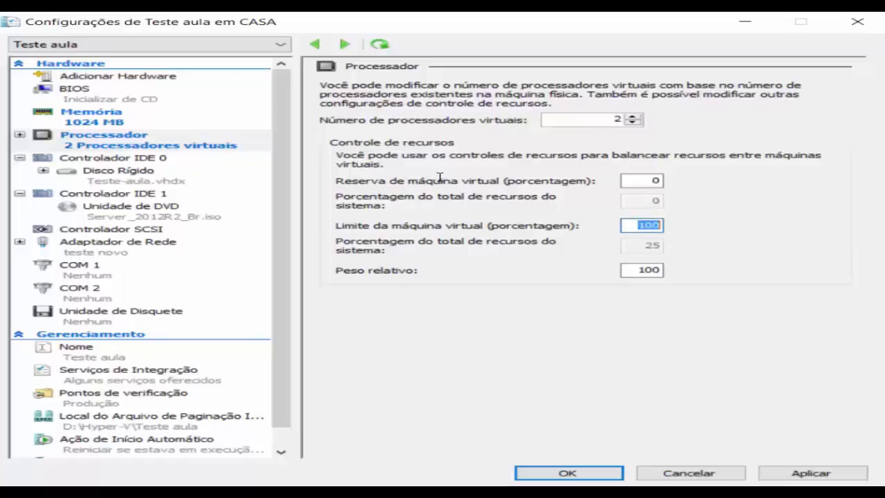
{"action": "type", "text": "90"}
{"action": "left_click_drag", "start_coordinate": [659, 266], "coordinate": [670, 272]}
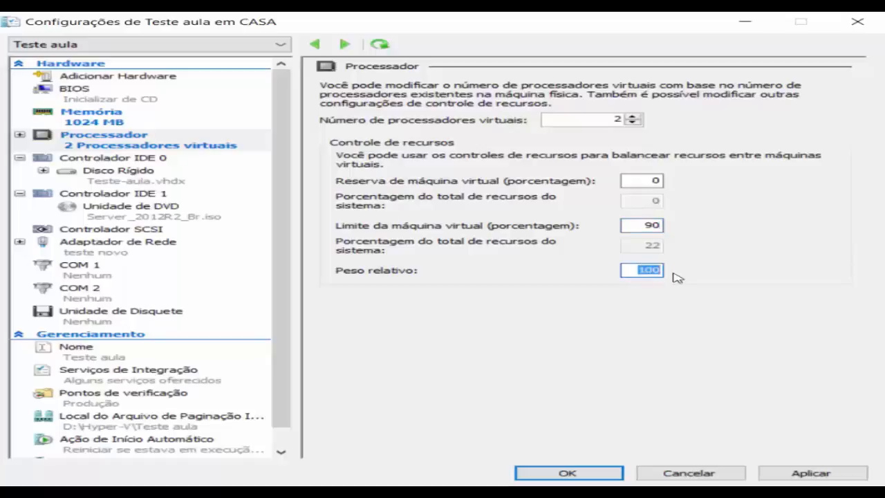
{"action": "type", "text": "90"}
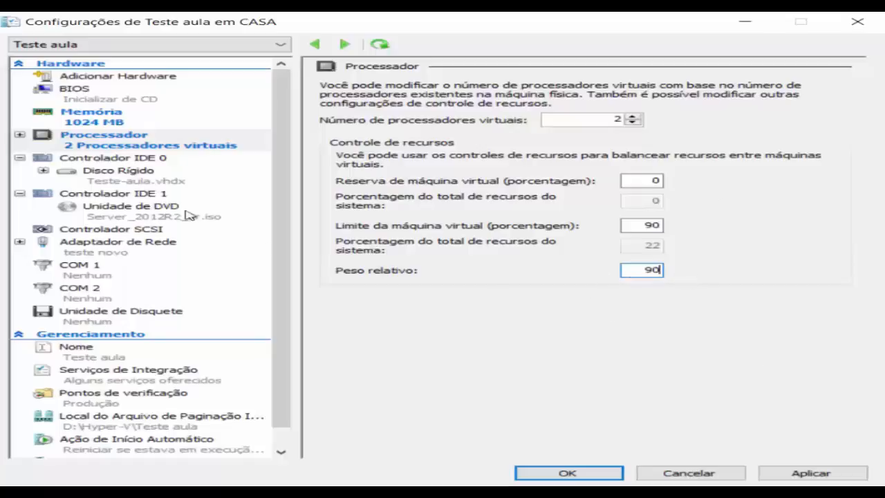
Examine the two IDE controllers, including the attached Teste-aula.vhdx hard disk and the DVD drive's image file.
{"action": "left_click", "coordinate": [104, 160]}
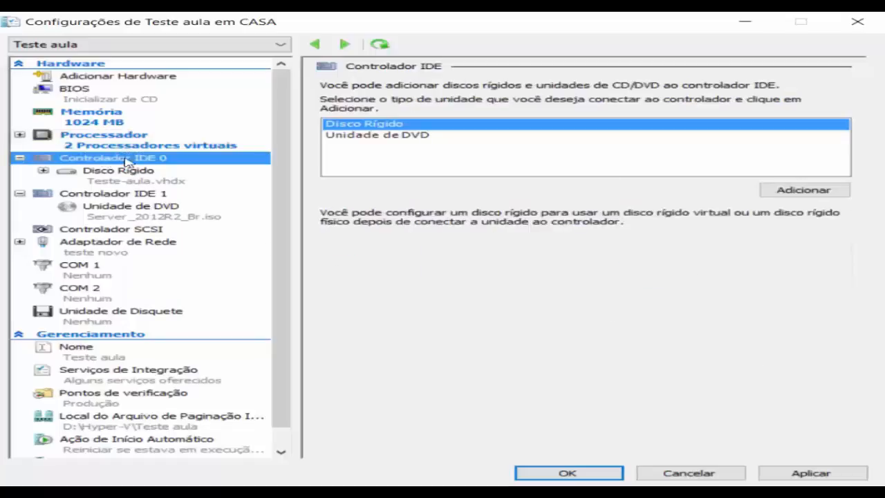
{"action": "left_click", "coordinate": [360, 135]}
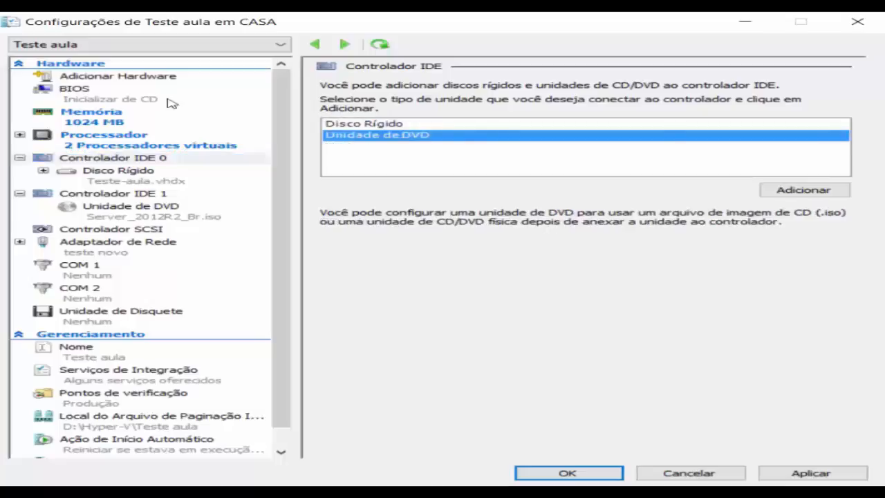
{"action": "left_click", "coordinate": [132, 181]}
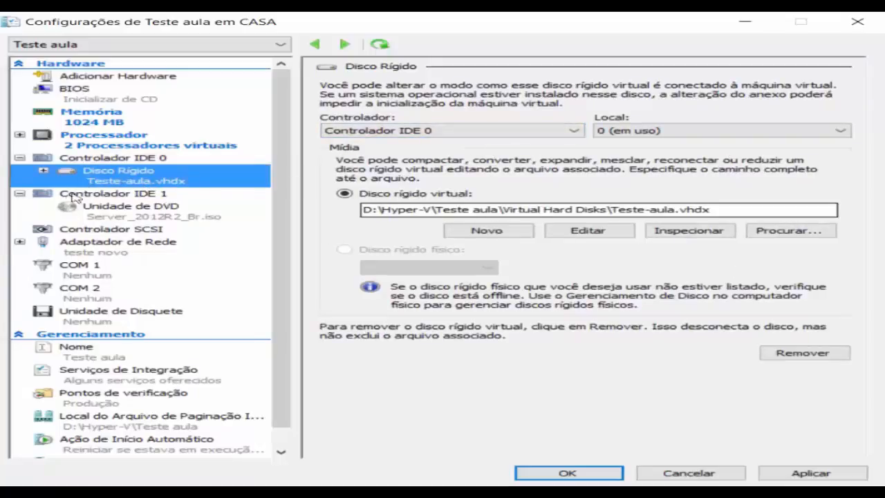
{"action": "left_click", "coordinate": [114, 209]}
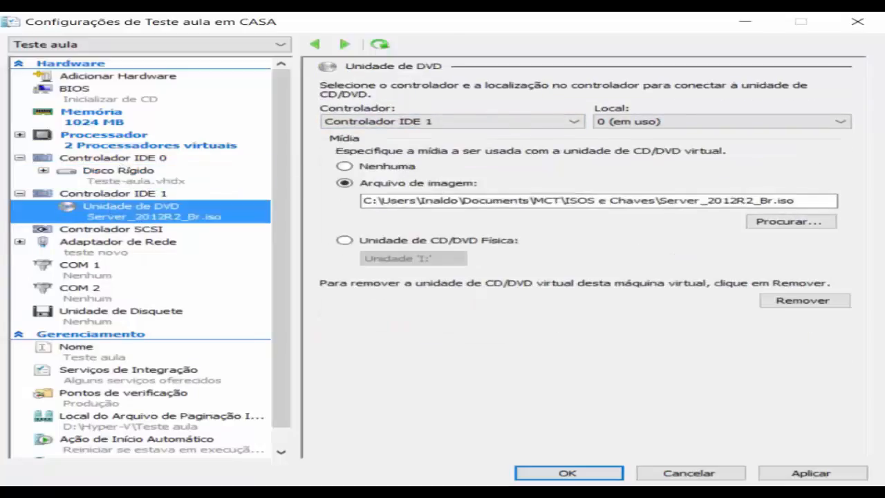
{"action": "left_click", "coordinate": [119, 174]}
{"action": "left_click", "coordinate": [114, 196]}
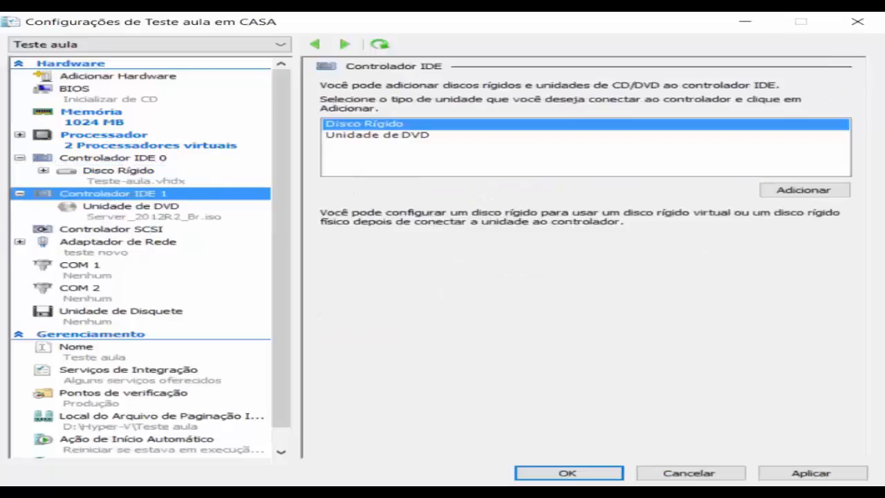
{"action": "left_click", "coordinate": [144, 210]}
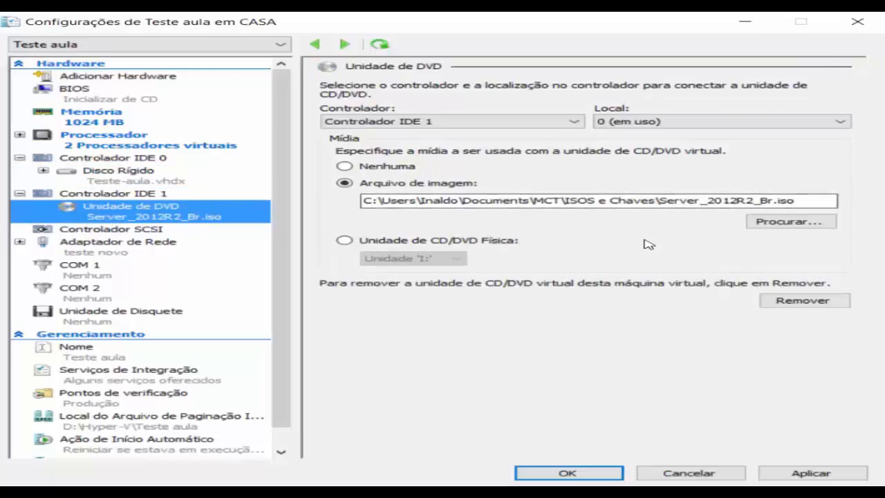
Add a hard disk to the SCSI controller and look through its available locations, keeping location 0.
{"action": "left_click", "coordinate": [83, 232]}
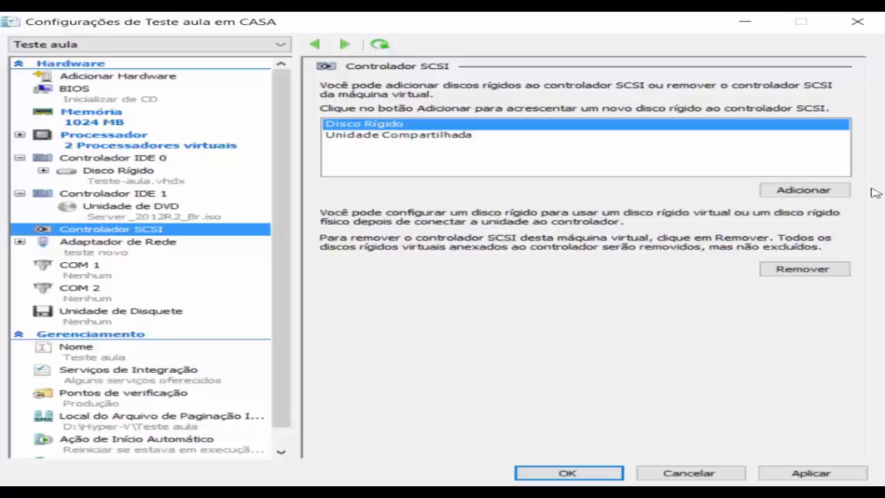
{"action": "left_click", "coordinate": [839, 191]}
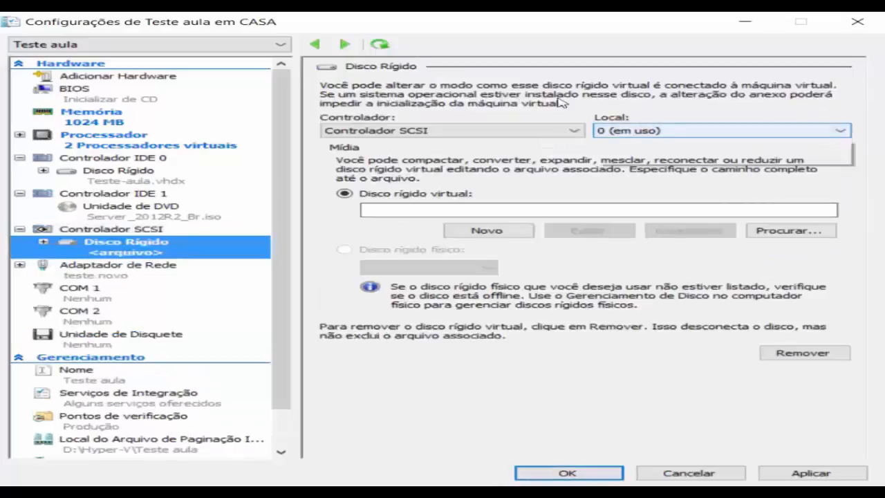
{"action": "left_click", "coordinate": [844, 133]}
{"action": "left_click_drag", "start_coordinate": [842, 166], "coordinate": [843, 324]}
{"action": "left_click_drag", "start_coordinate": [856, 269], "coordinate": [855, 142]}
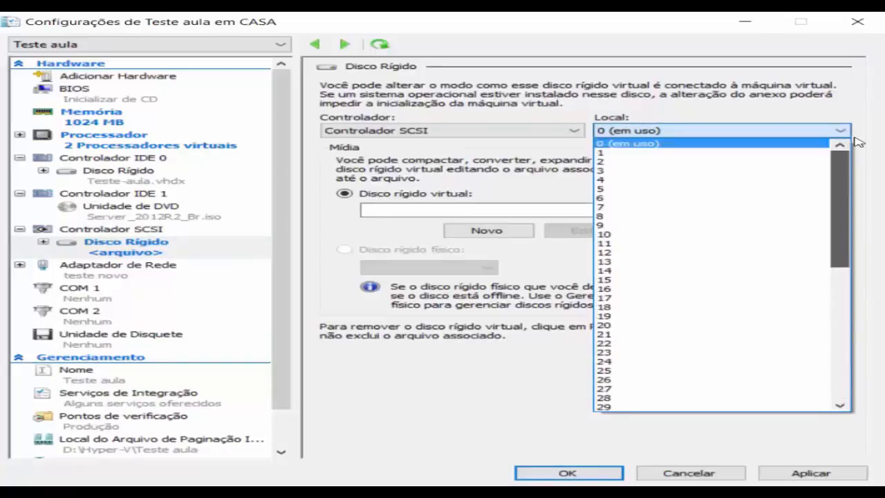
{"action": "left_click", "coordinate": [838, 113]}
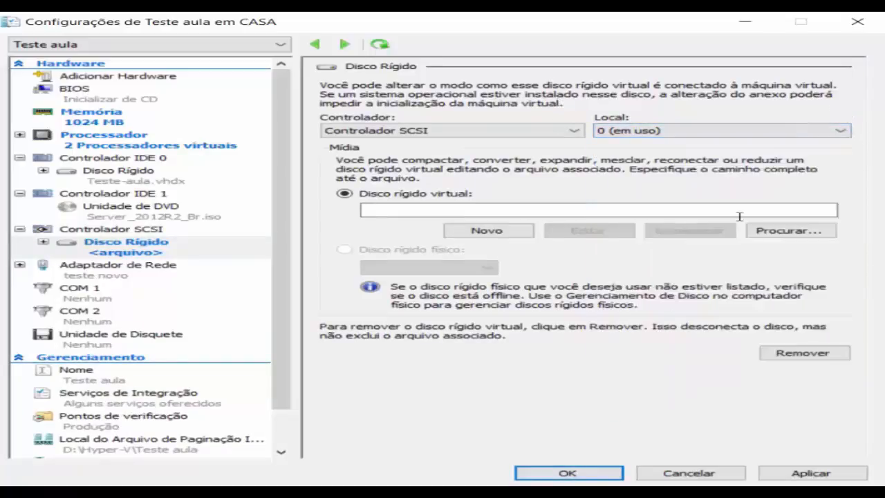
Start creating a new virtual hard disk for the SCSI controller in VHDX format with the Expansão dinâmica type.
{"action": "left_click", "coordinate": [507, 232]}
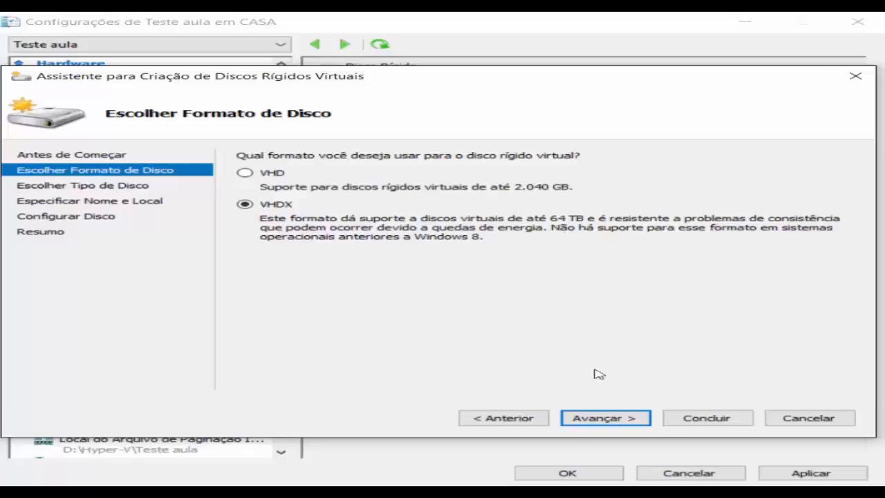
{"action": "left_click", "coordinate": [603, 418]}
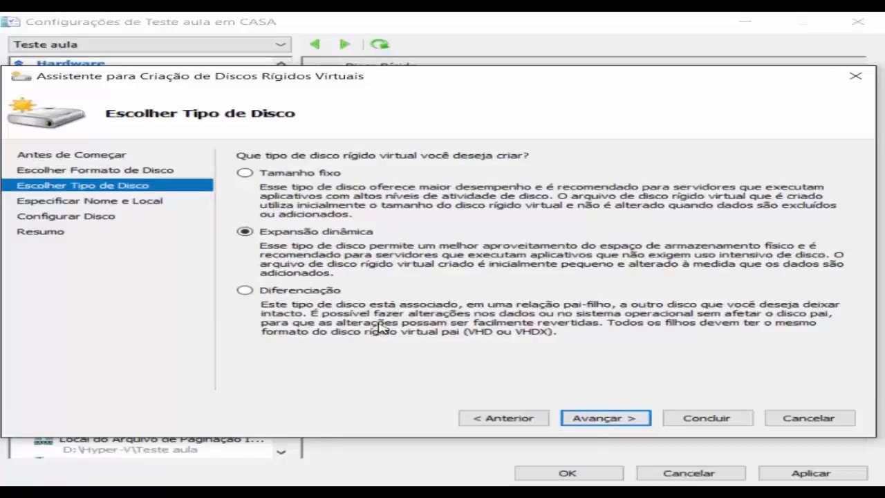
{"action": "left_click", "coordinate": [304, 176]}
{"action": "left_click", "coordinate": [273, 232]}
{"action": "left_click", "coordinate": [322, 293]}
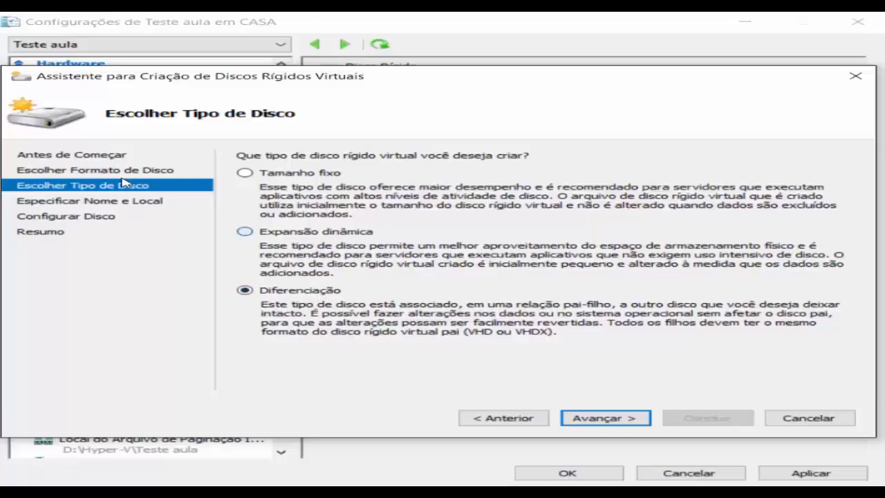
{"action": "left_click", "coordinate": [303, 233]}
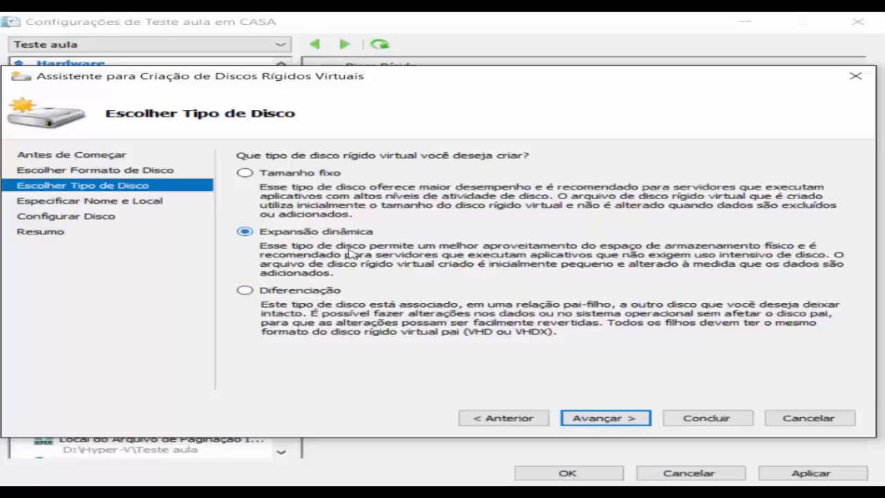
{"action": "left_click", "coordinate": [314, 192]}
{"action": "left_click", "coordinate": [284, 233]}
{"action": "left_click", "coordinate": [599, 419]}
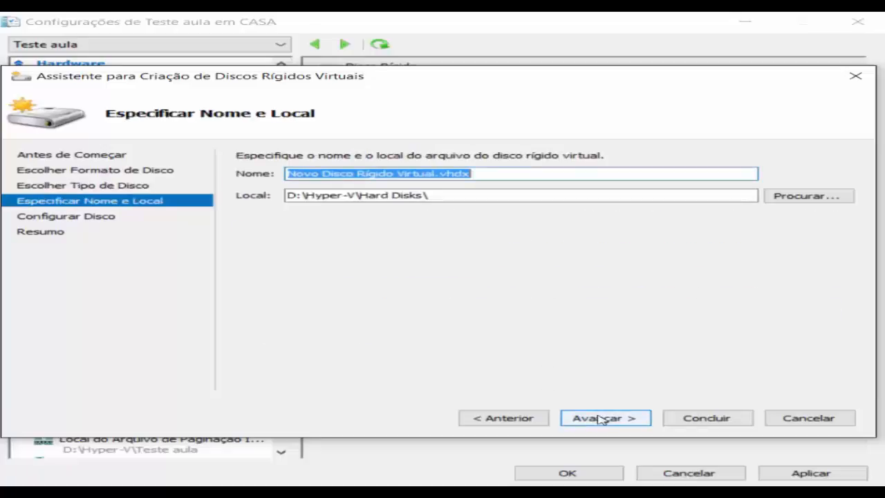
Name the virtual hard disk file Disco2 Teste.vhdx, keeping the location D:\Hyper-V\Hard Disks\.
{"action": "left_click_drag", "start_coordinate": [437, 174], "coordinate": [245, 181]}
{"action": "type", "text": "Disco"}
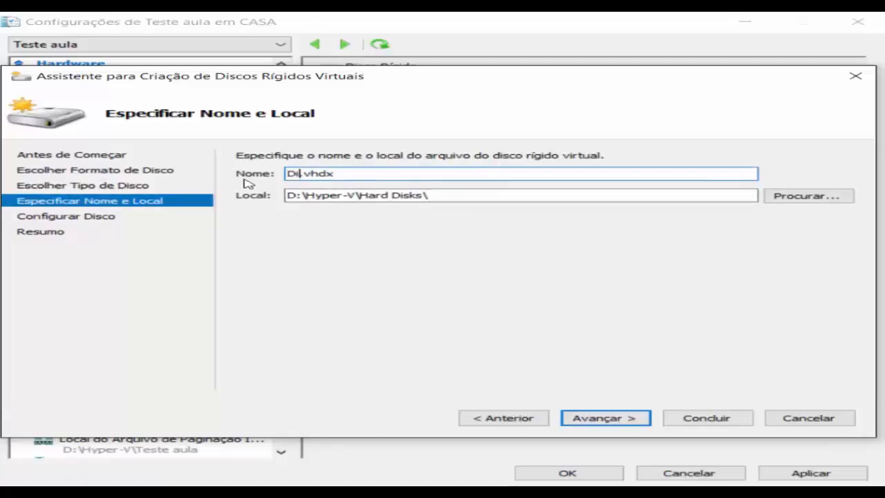
{"action": "type", "text": "2"}
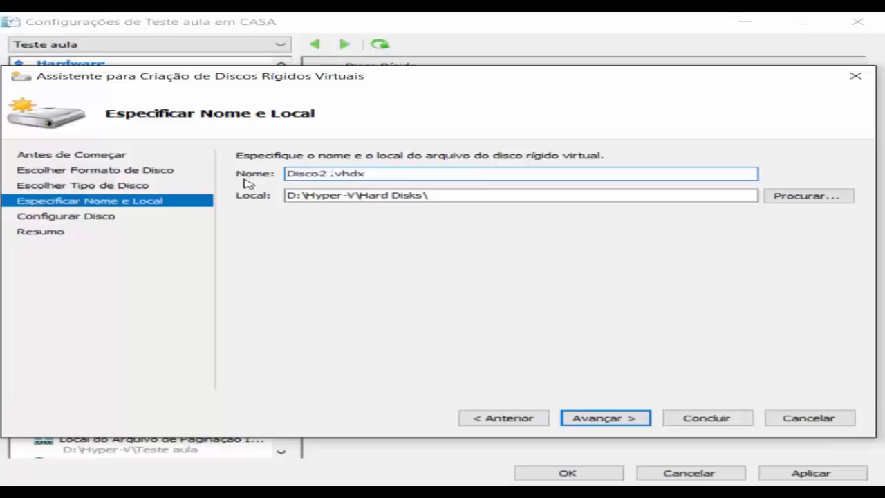
{"action": "type", "text": " Teste"}
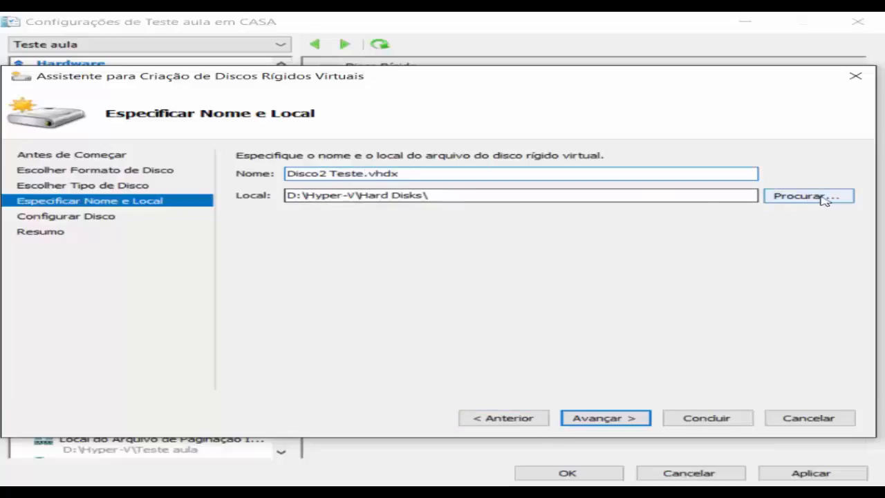
{"action": "left_click", "coordinate": [603, 418]}
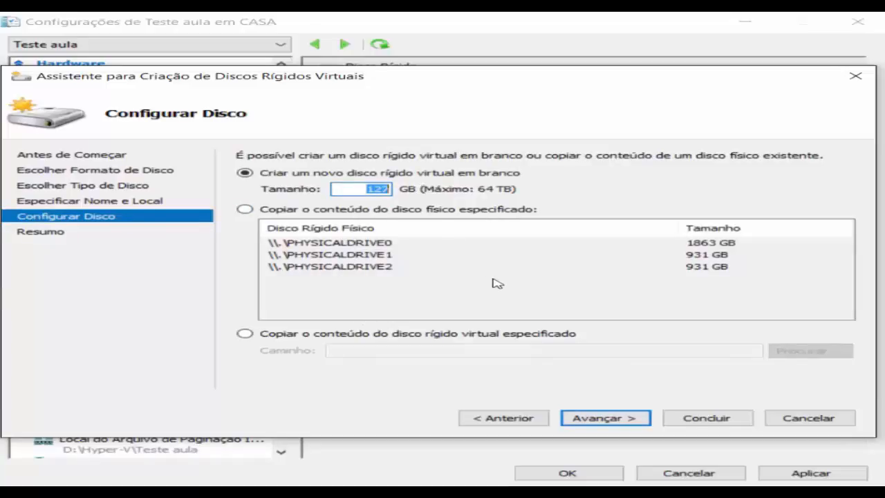
Set the new blank virtual hard disk's size to 60 GB and finish creating it.
{"action": "type", "text": "60"}
{"action": "left_click", "coordinate": [600, 418]}
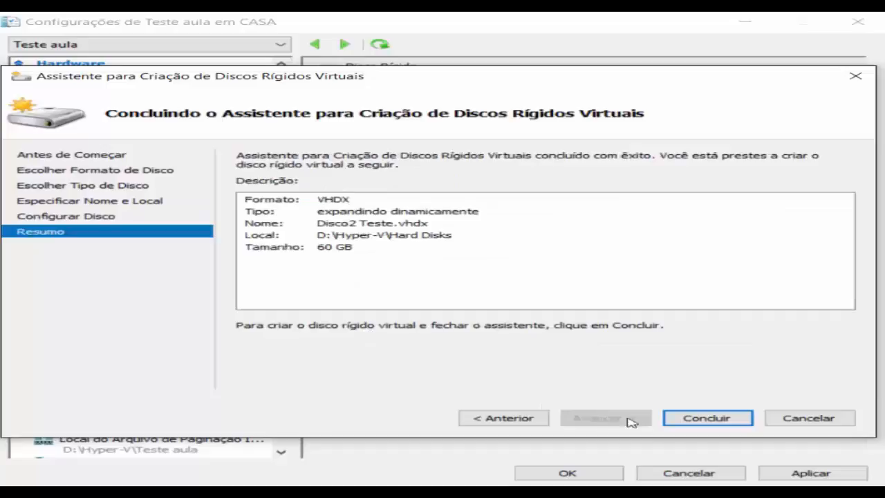
{"action": "left_click", "coordinate": [691, 419]}
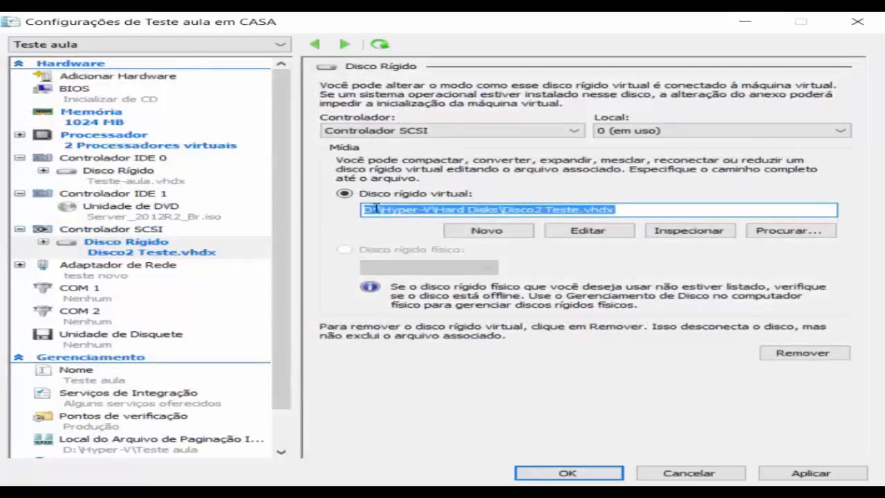
Apply the Disco2 Teste.vhdx disk settings and review the IDE 0 hard disk, the DVD drive and the SCSI hard disk.
{"action": "left_click", "coordinate": [810, 474]}
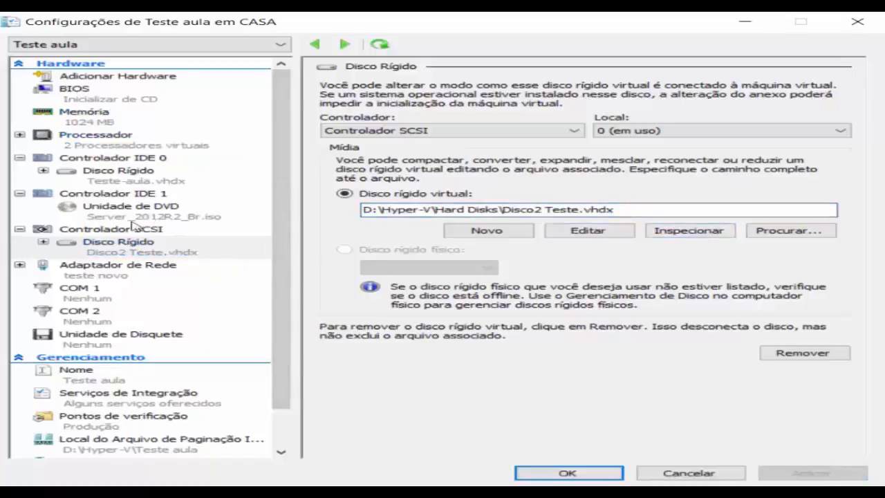
{"action": "left_click", "coordinate": [119, 173]}
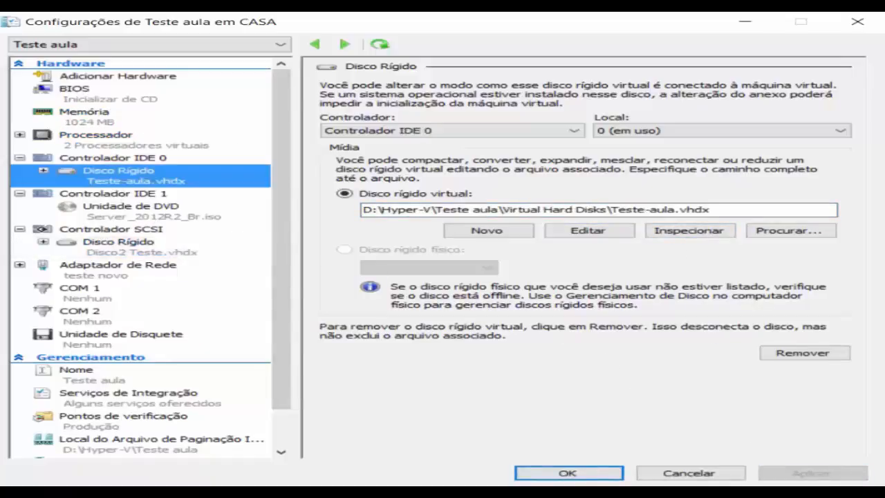
{"action": "left_click", "coordinate": [118, 244]}
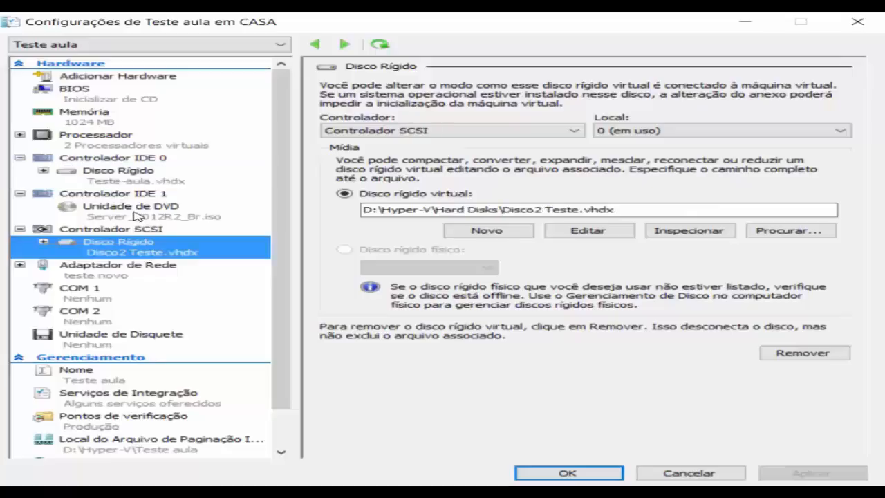
{"action": "left_click", "coordinate": [132, 216]}
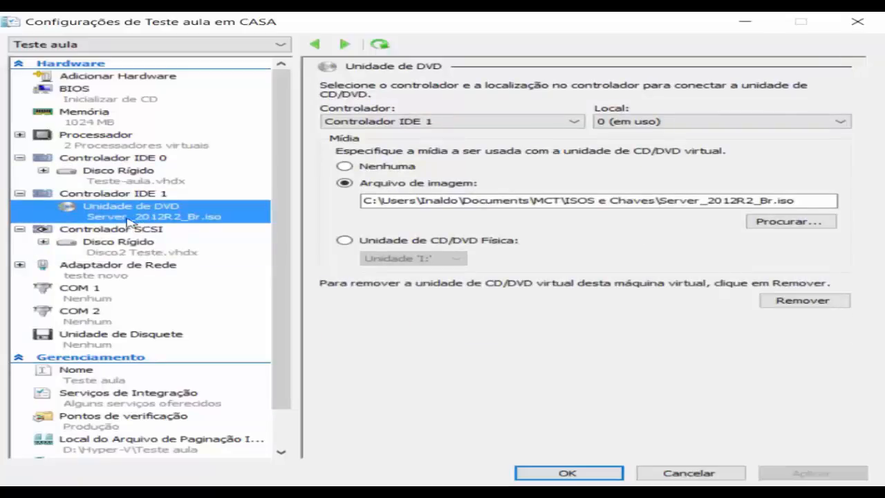
{"action": "left_click", "coordinate": [132, 250]}
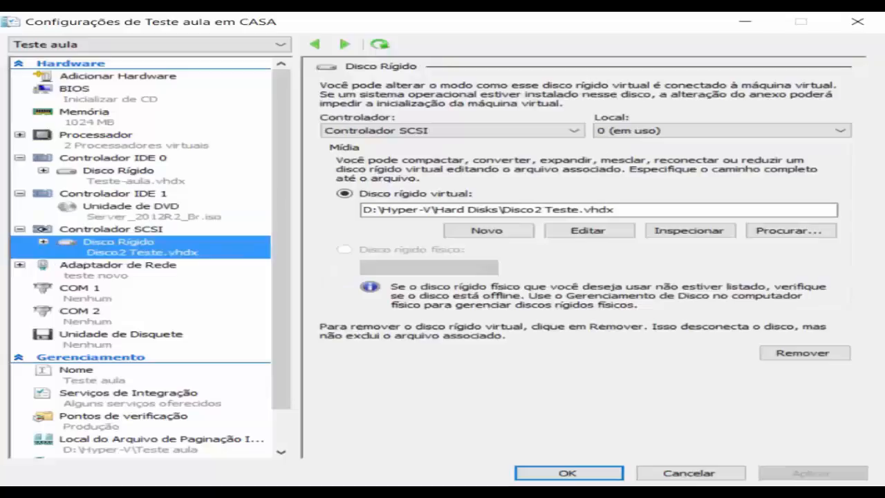
Examine the network adapter's settings, including its Aceleração de Hardware and all of its Recursos Avançados options.
{"action": "left_click", "coordinate": [122, 282]}
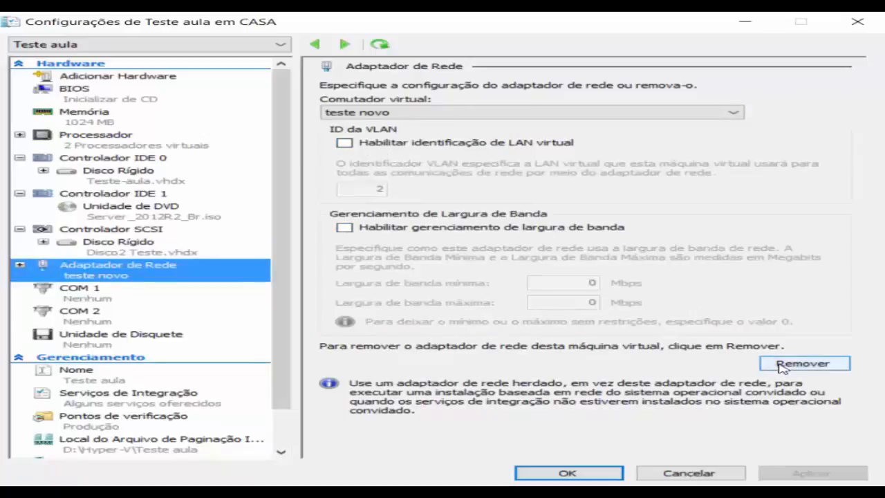
{"action": "left_click", "coordinate": [20, 265]}
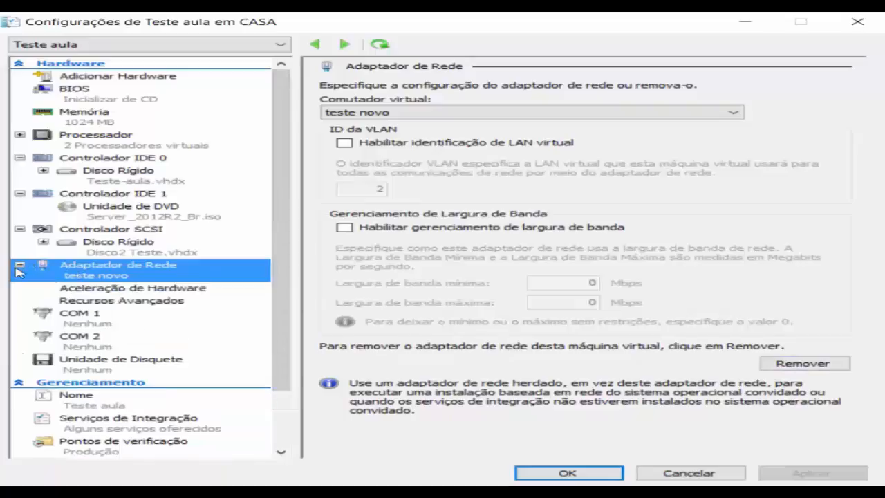
{"action": "left_click", "coordinate": [147, 289]}
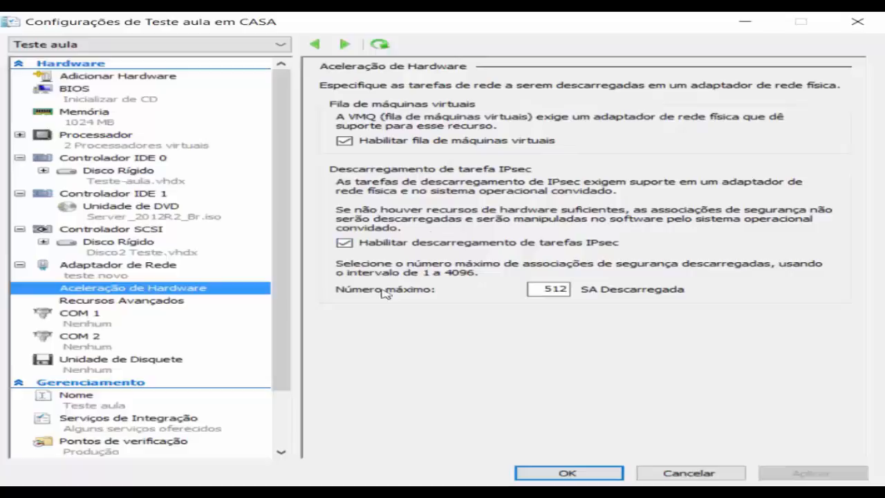
{"action": "left_click", "coordinate": [121, 300]}
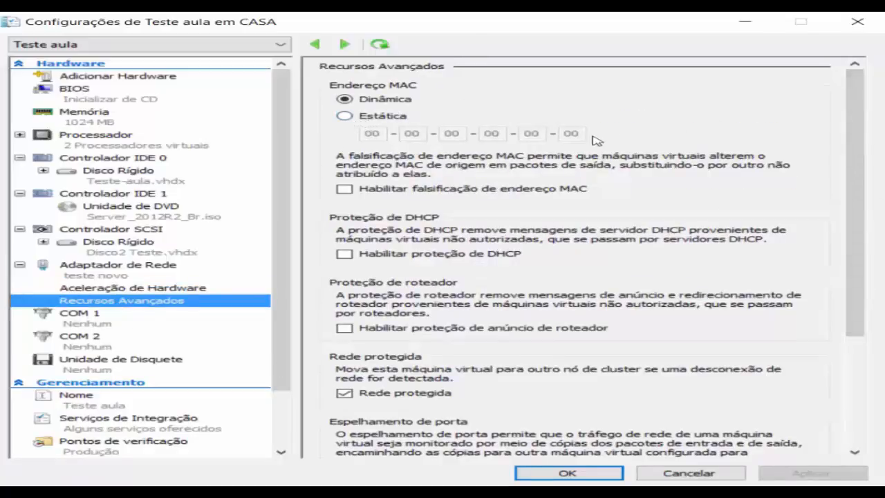
{"action": "left_click_drag", "start_coordinate": [854, 133], "coordinate": [824, 178]}
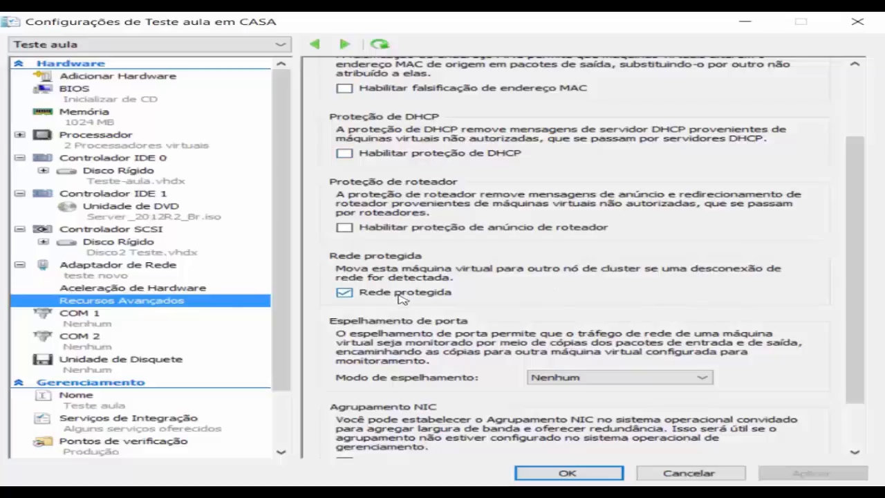
{"action": "left_click_drag", "start_coordinate": [854, 319], "coordinate": [841, 389]}
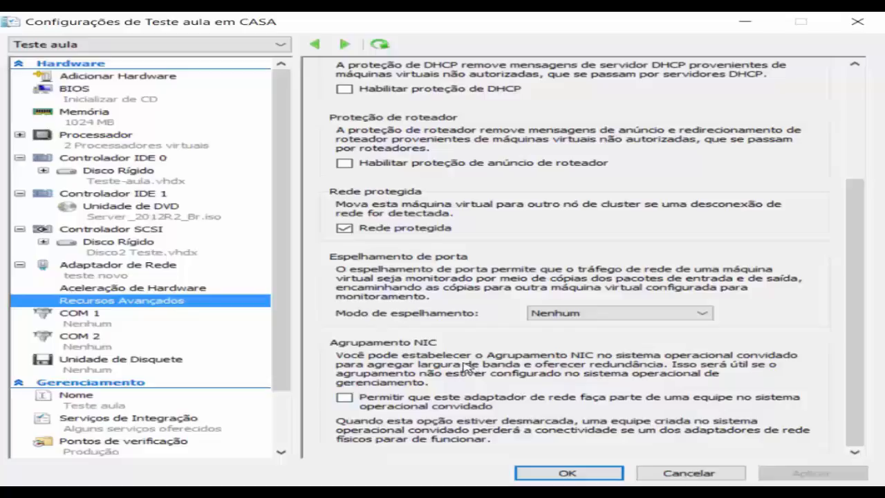
Examine the settings of COM 1, COM 2 and the floppy drive, and the virtual machine's name and notes fields.
{"action": "left_click_drag", "start_coordinate": [289, 328], "coordinate": [280, 384]}
{"action": "left_click", "coordinate": [99, 253]}
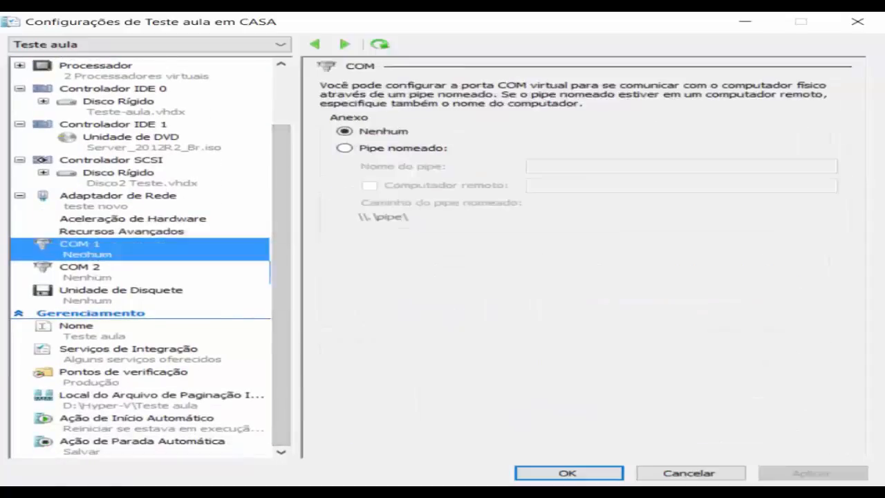
{"action": "left_click", "coordinate": [86, 275]}
{"action": "left_click", "coordinate": [78, 253]}
{"action": "left_click", "coordinate": [82, 278]}
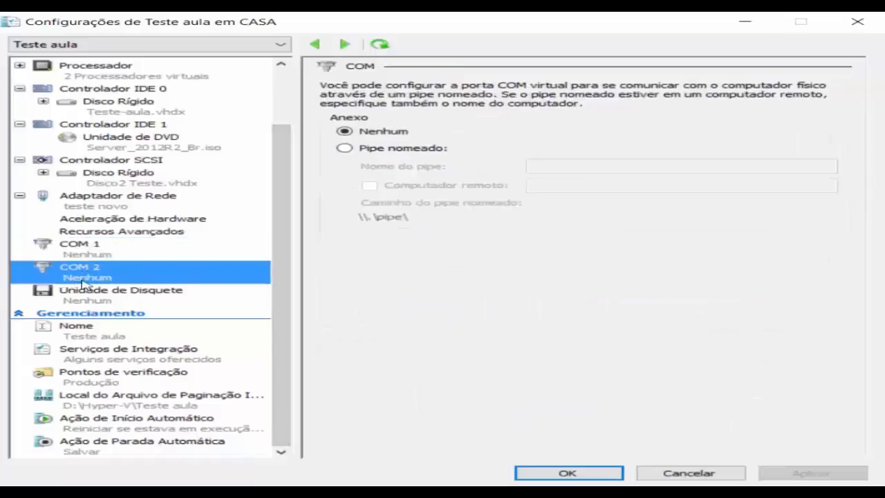
{"action": "left_click", "coordinate": [107, 296]}
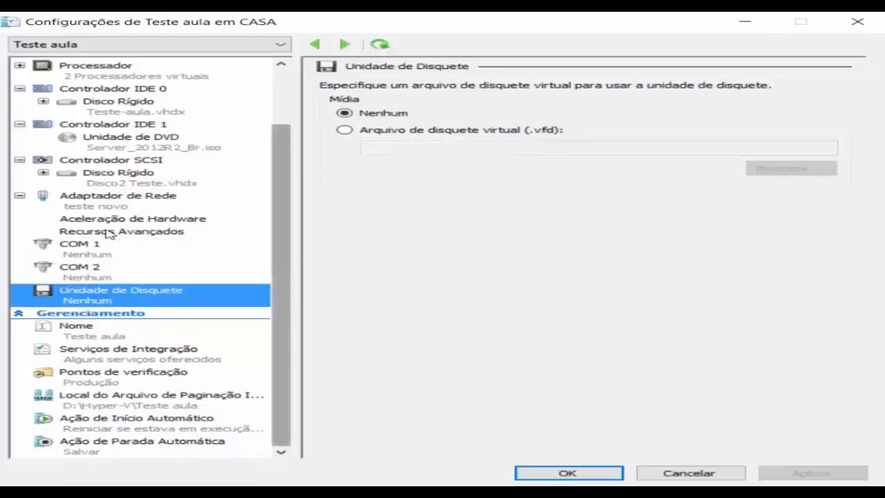
{"action": "left_click", "coordinate": [105, 332]}
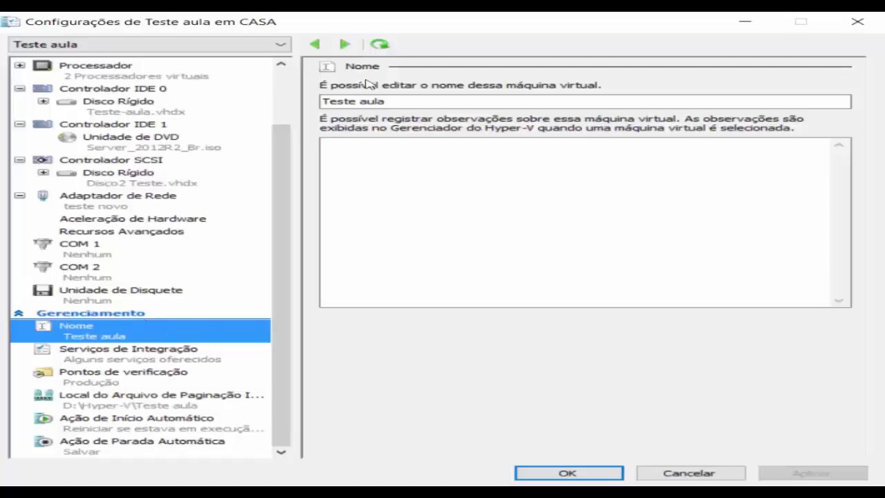
{"action": "left_click", "coordinate": [379, 102]}
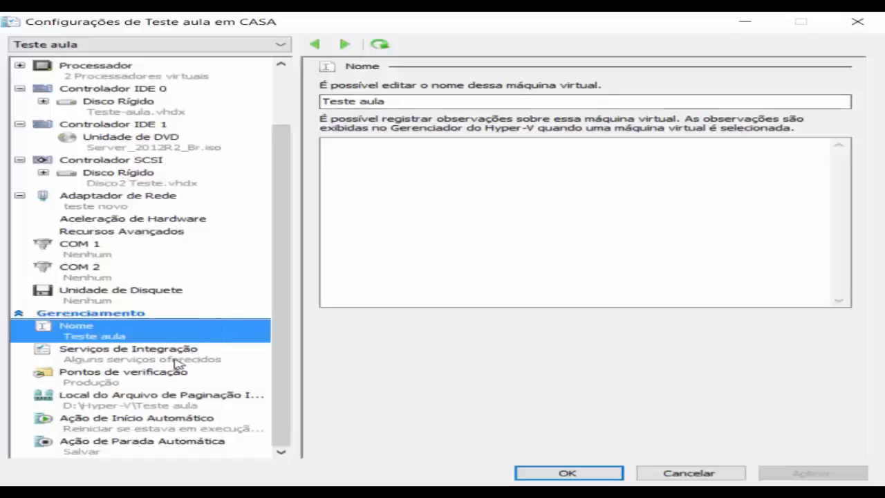